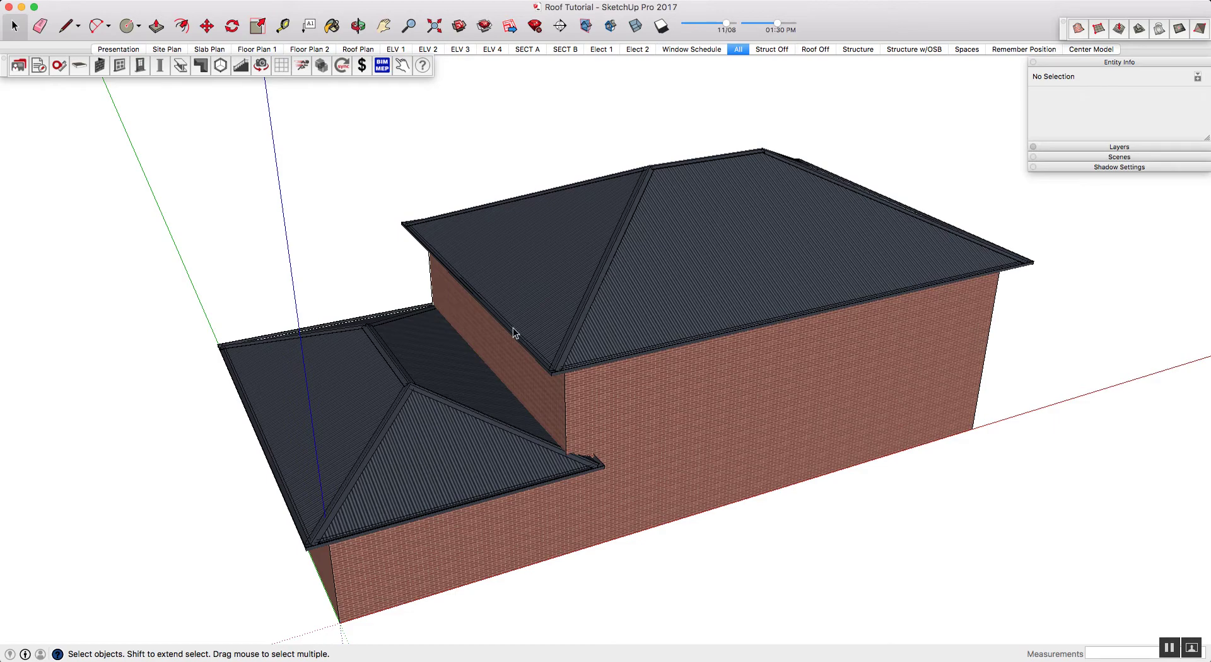
Open the front single-storey roof (Roof #11) in PlusSpec's Edit Roof Pitch/Add Gable tool.
{"action": "middle_click_drag", "start_coordinate": [398, 405], "coordinate": [1206, 398]}
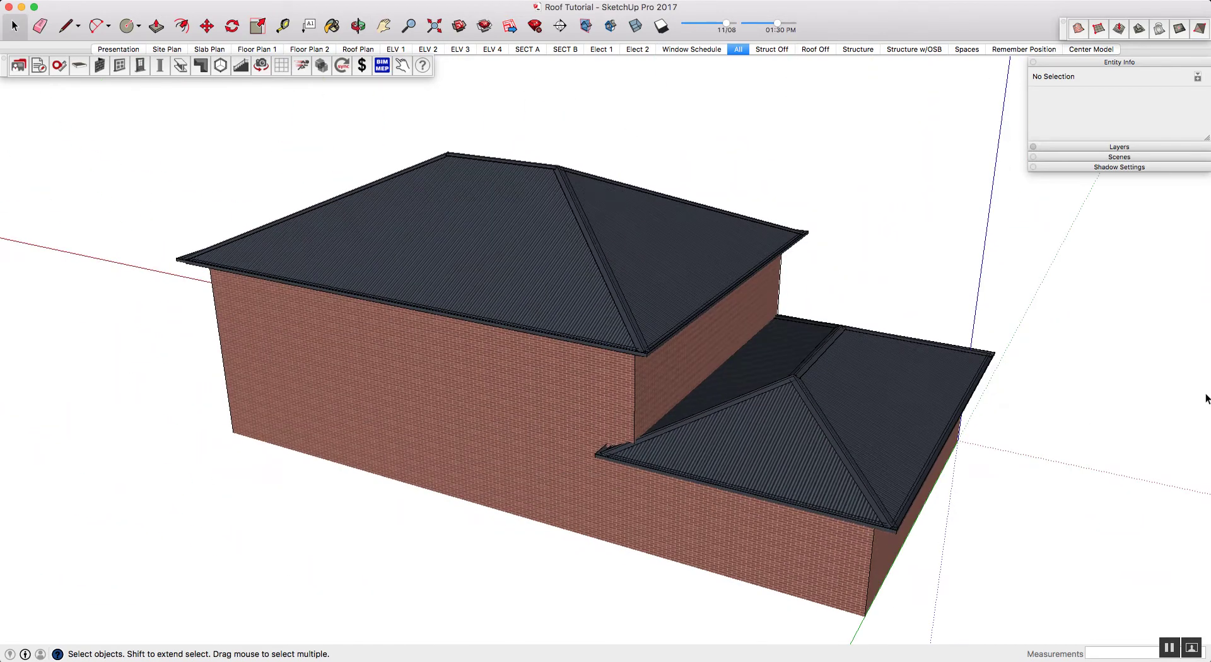
{"action": "scroll", "coordinate": [612, 441], "scroll_direction": "up", "scroll_amount": 6}
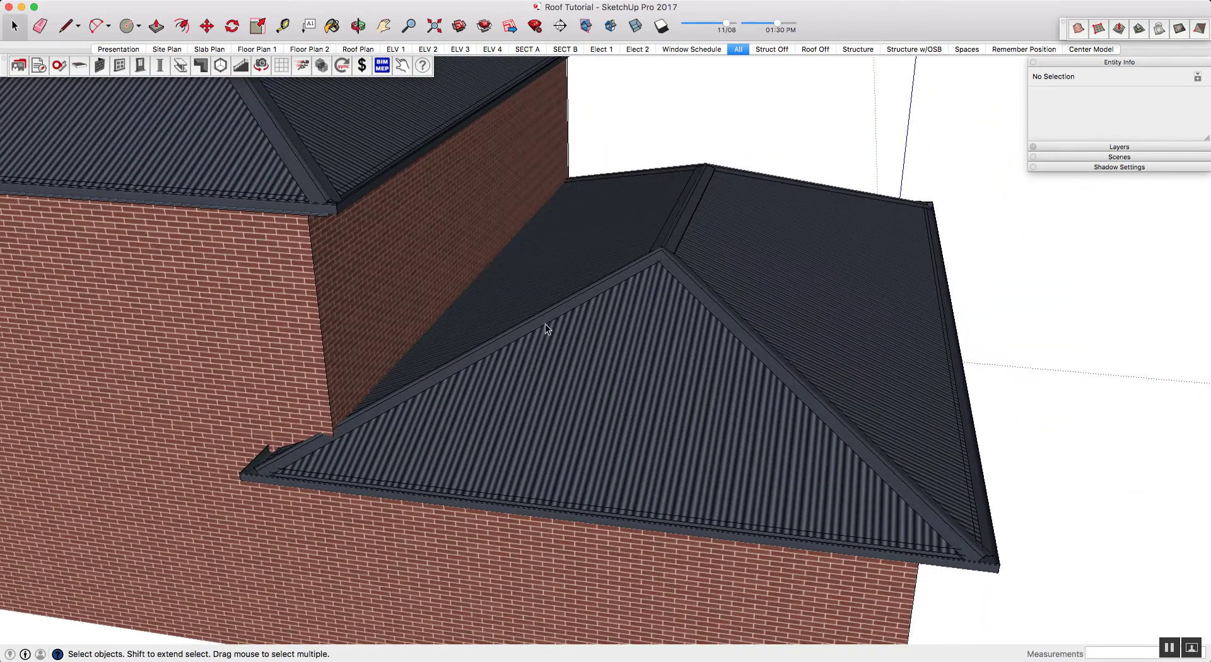
{"action": "scroll", "coordinate": [503, 338], "scroll_direction": "down", "scroll_amount": 5}
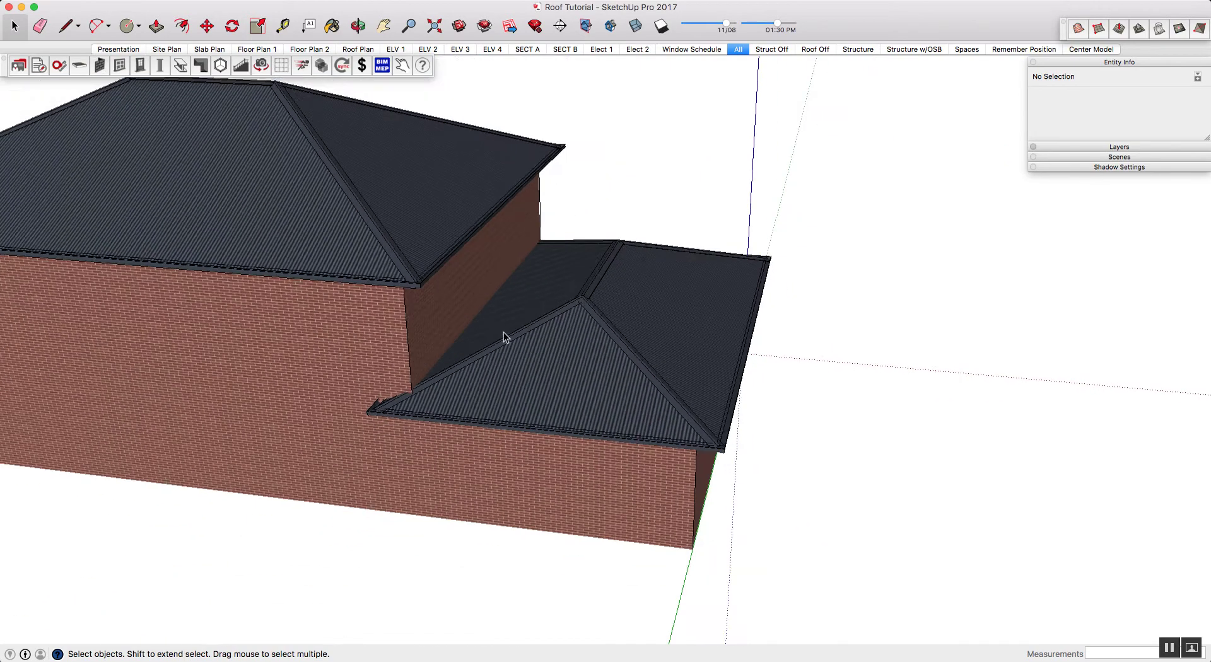
{"action": "middle_click_drag", "start_coordinate": [591, 340], "coordinate": [492, 352]}
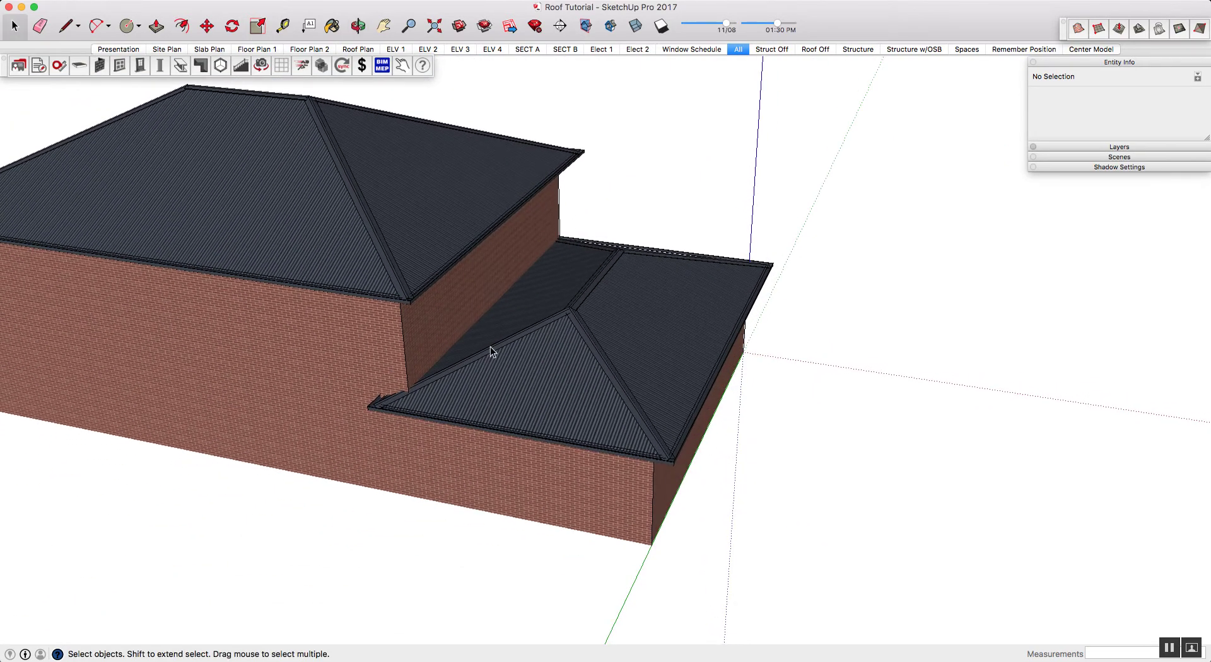
{"action": "right_click", "coordinate": [573, 342]}
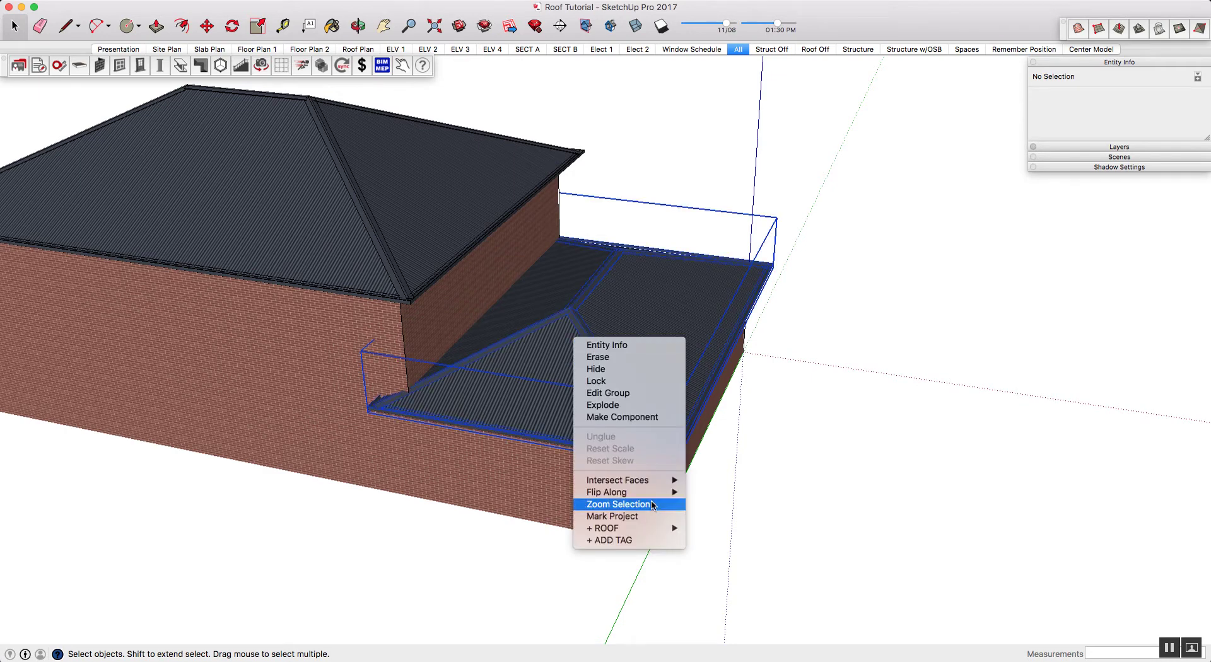
{"action": "mouse_move", "coordinate": [621, 529]}
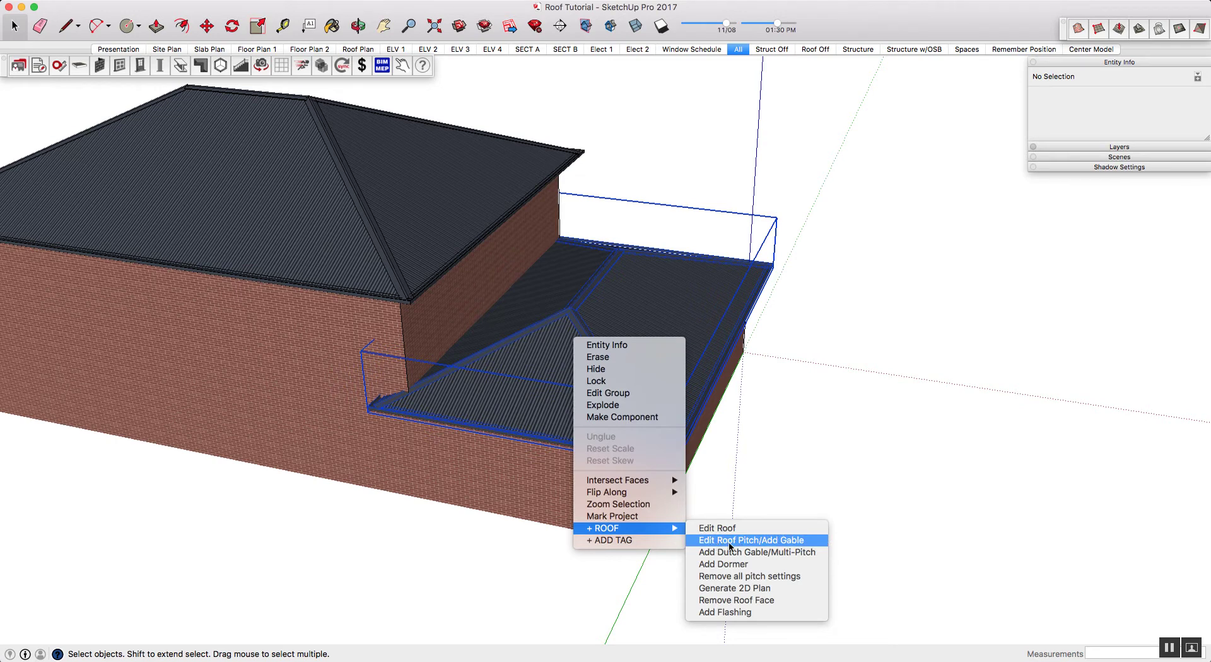
{"action": "left_click", "coordinate": [788, 541]}
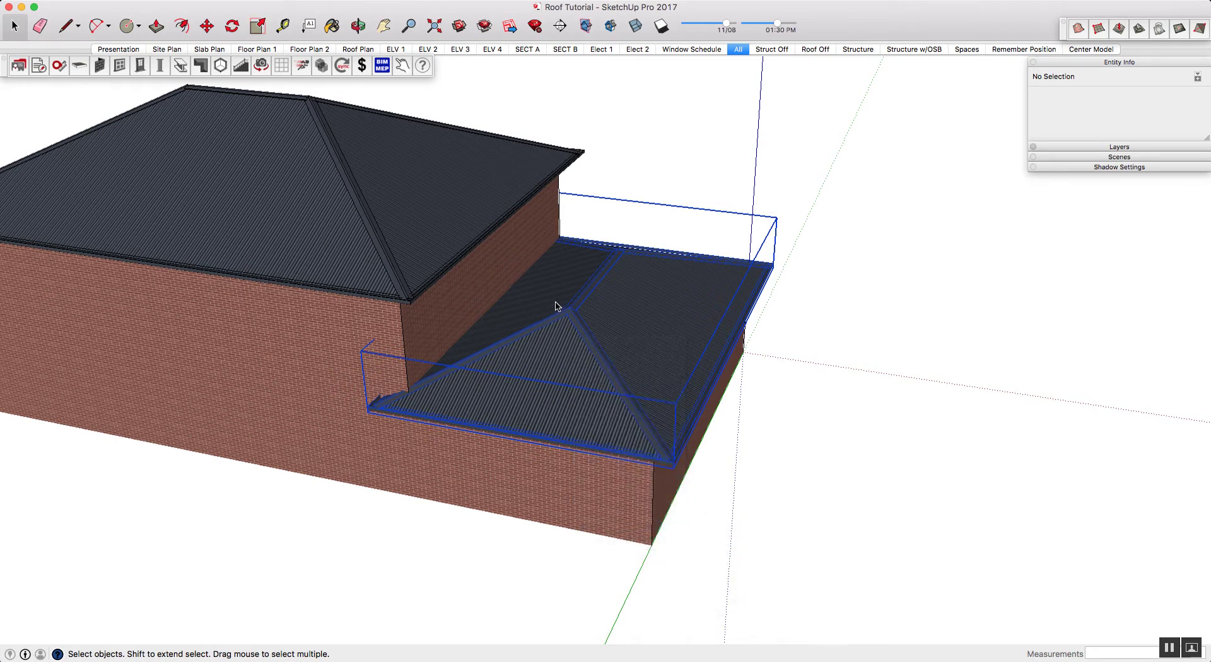
{"action": "scroll", "coordinate": [496, 303], "scroll_direction": "up", "scroll_amount": 2}
{"action": "scroll", "coordinate": [496, 303], "scroll_direction": "up", "scroll_amount": 2}
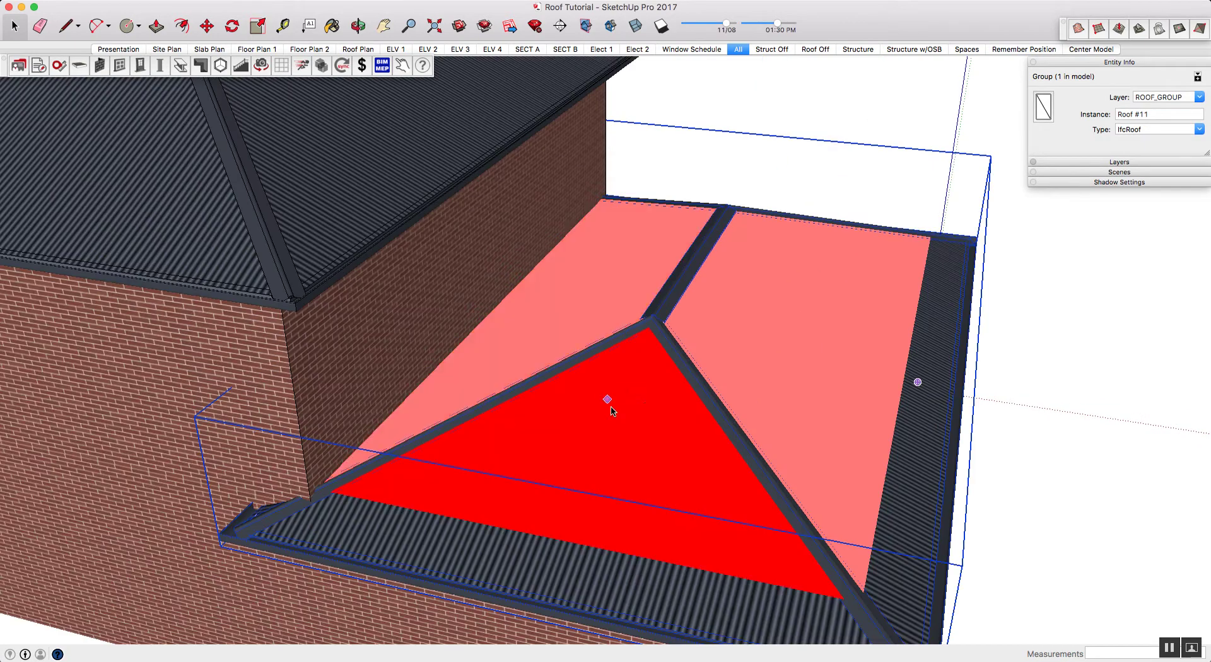
{"action": "middle_click_drag", "start_coordinate": [763, 278], "coordinate": [797, 225]}
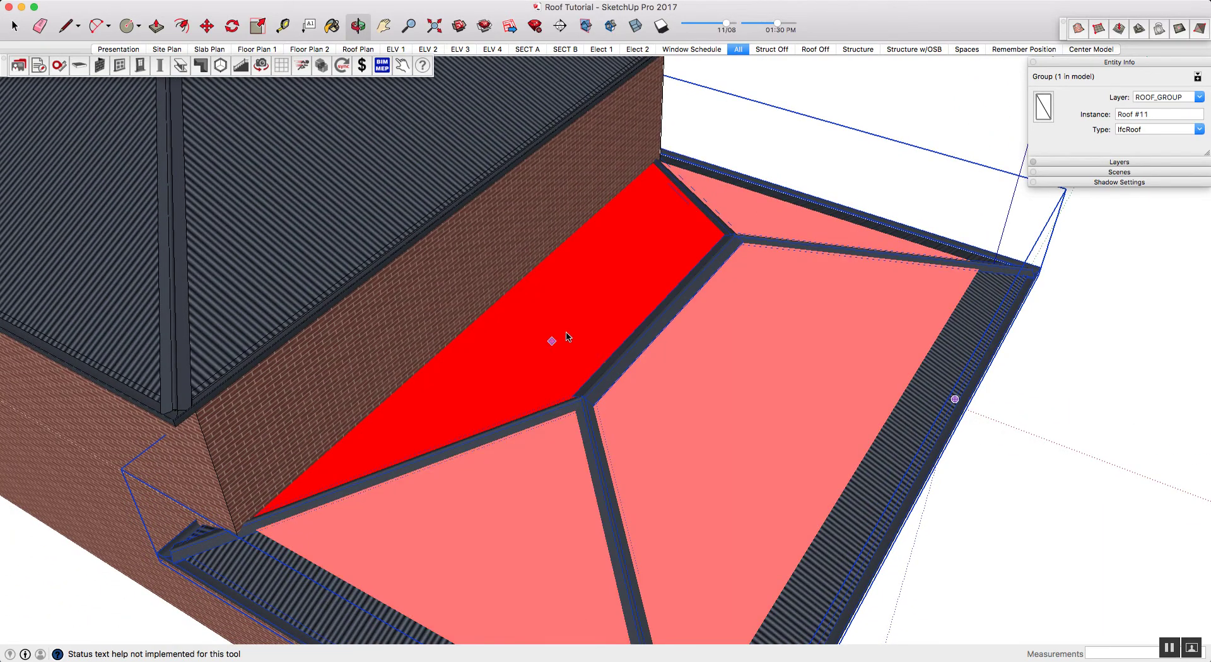
{"action": "middle_click_drag", "start_coordinate": [451, 415], "coordinate": [559, 324]}
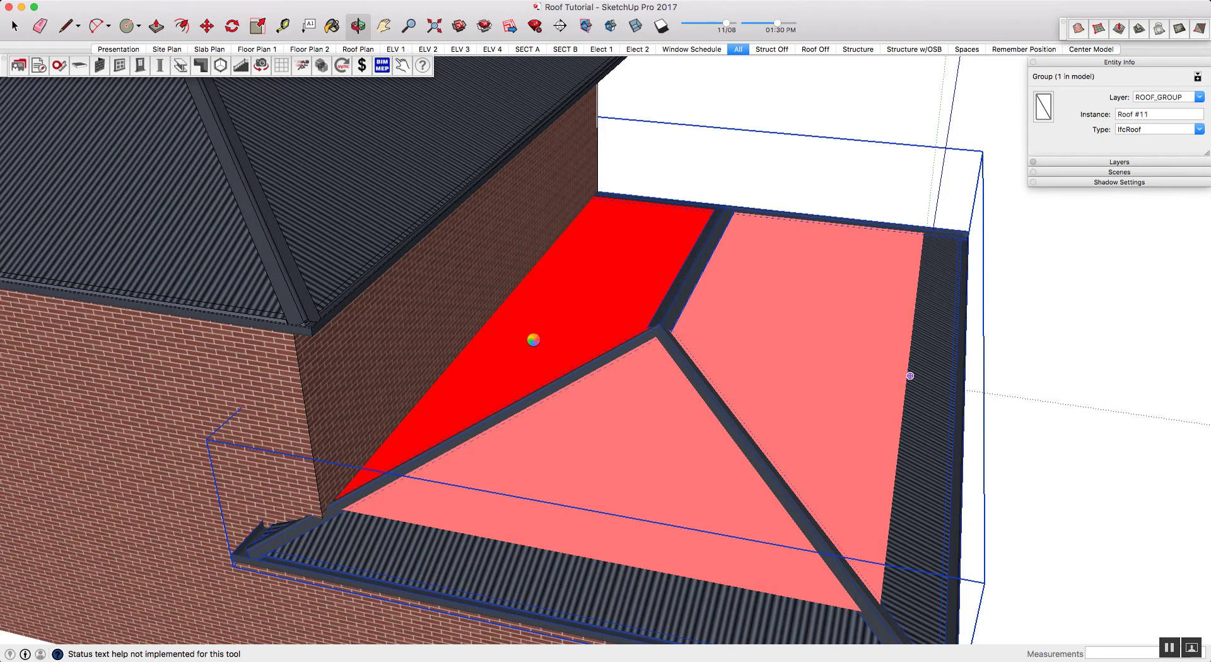
Make the front roof's wall-side face a gable with Gable Overhang 0, pitch kept in Degrees.
{"action": "left_click", "coordinate": [533, 341]}
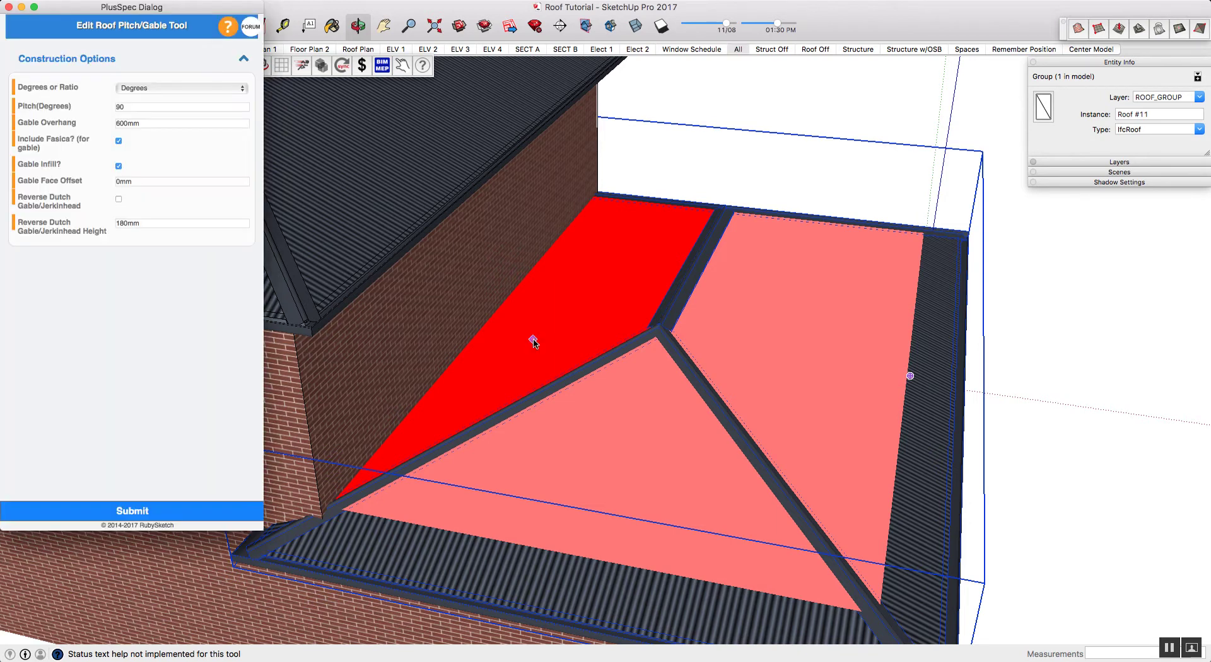
{"action": "double_click", "coordinate": [165, 123]}
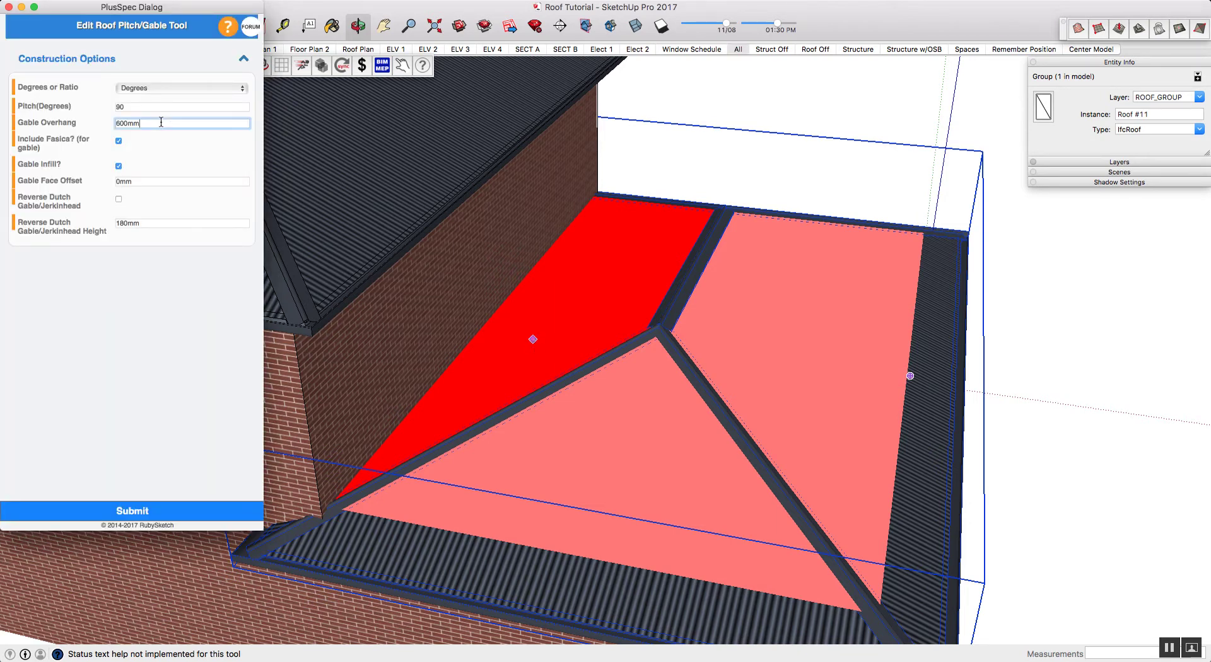
{"action": "type", "text": "0"}
{"action": "left_click", "coordinate": [183, 90]}
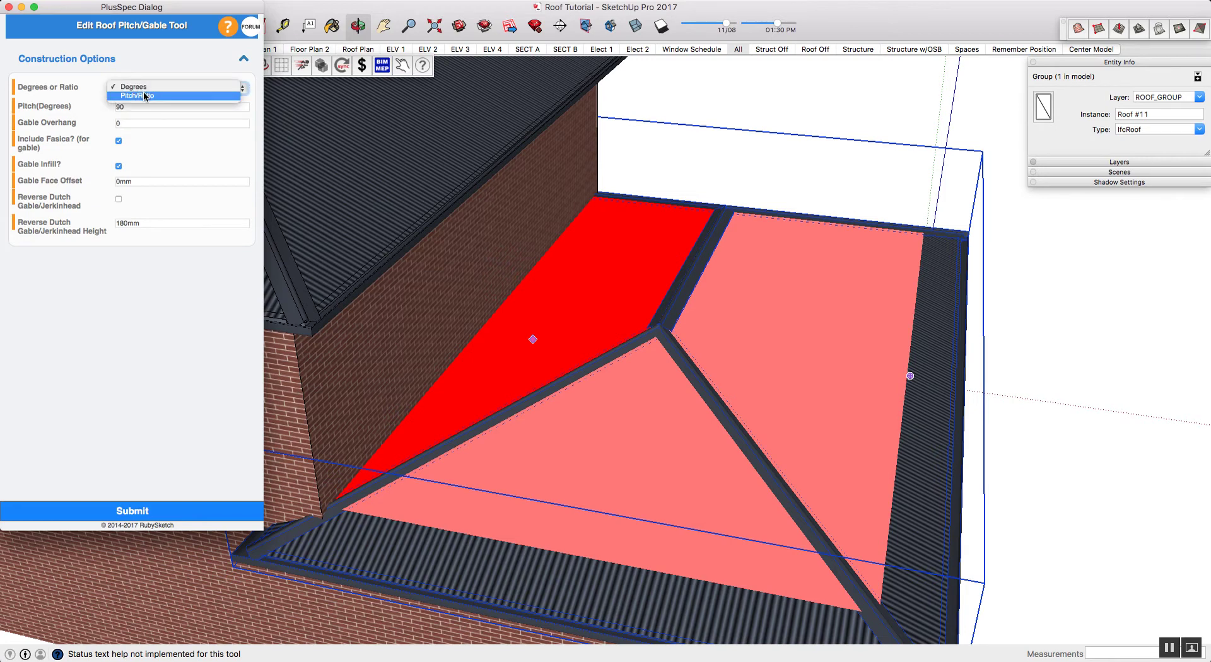
{"action": "left_click", "coordinate": [159, 88]}
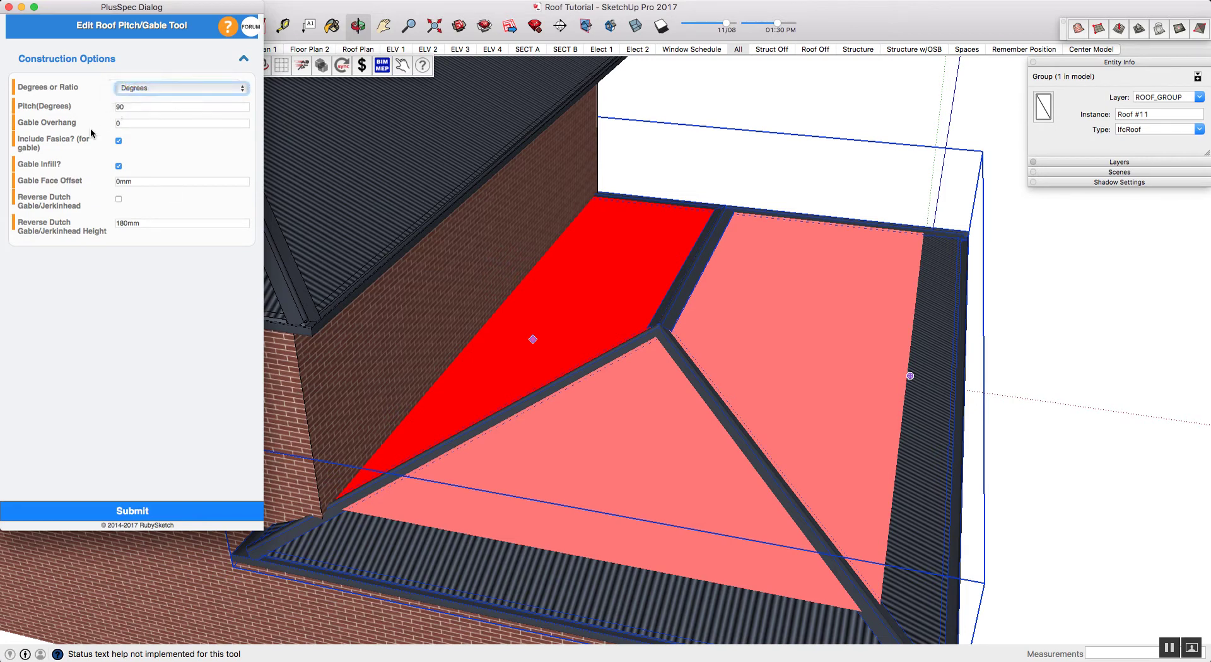
{"action": "left_click", "coordinate": [144, 514]}
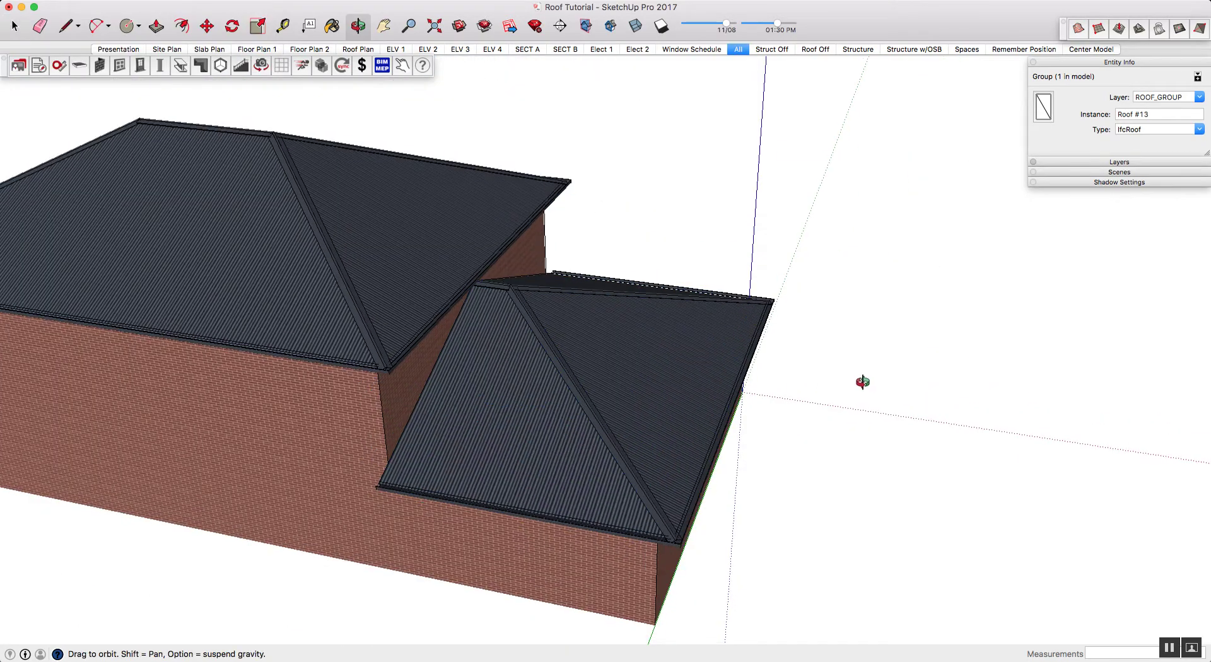
{"action": "left_click_drag", "start_coordinate": [863, 381], "coordinate": [217, 389]}
{"action": "key", "text": "space"}
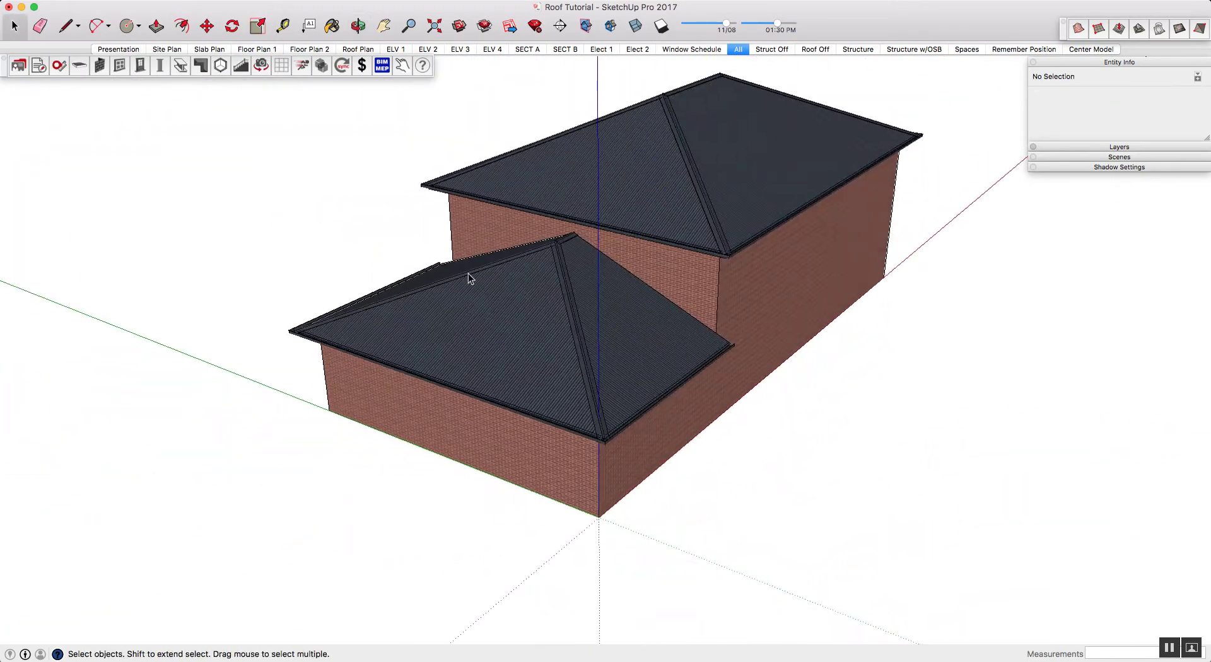
{"action": "scroll", "coordinate": [708, 232], "scroll_direction": "up", "scroll_amount": 4}
{"action": "middle_click_drag", "start_coordinate": [753, 349], "coordinate": [660, 359]}
{"action": "middle_click_drag", "start_coordinate": [440, 449], "coordinate": [552, 336]}
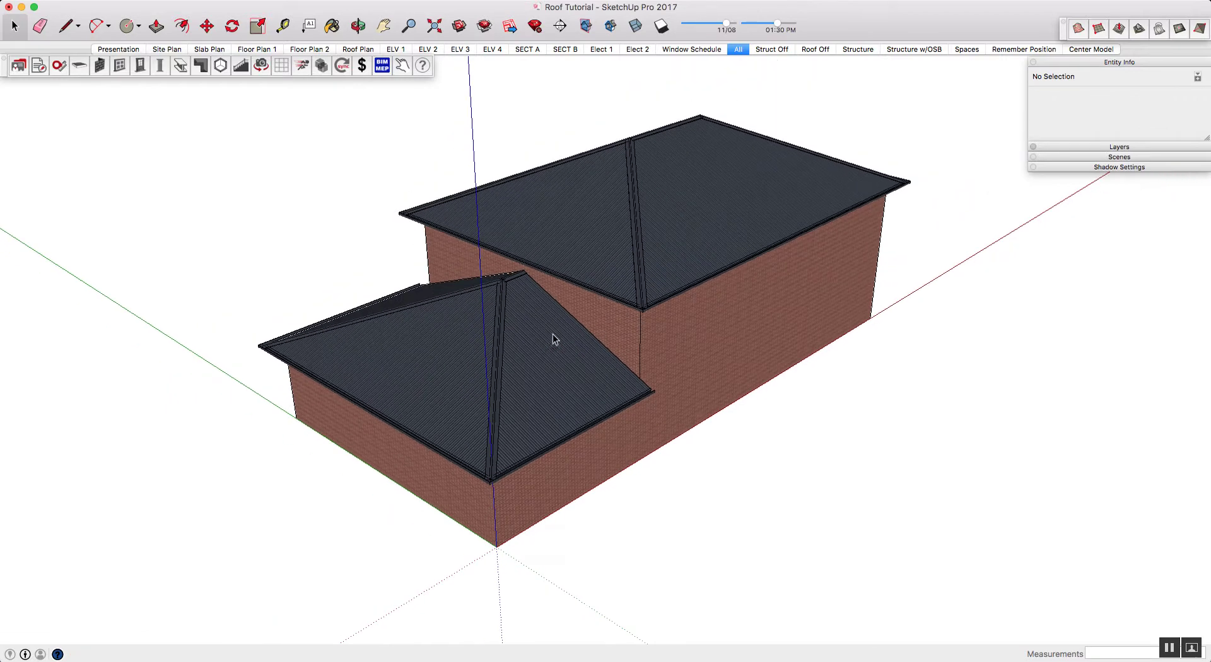
Open the upper two-storey roof in PlusSpec's Edit Roof Pitch/Add Gable tool.
{"action": "right_click", "coordinate": [609, 208]}
{"action": "mouse_move", "coordinate": [674, 398]}
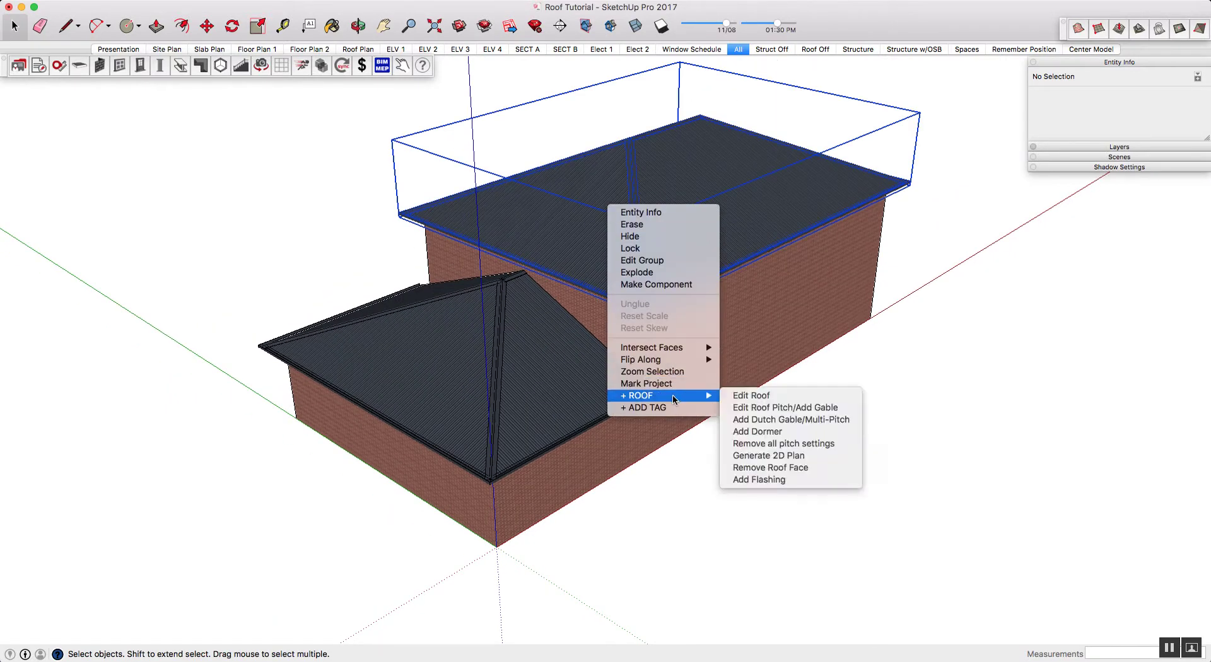
{"action": "left_click", "coordinate": [758, 409]}
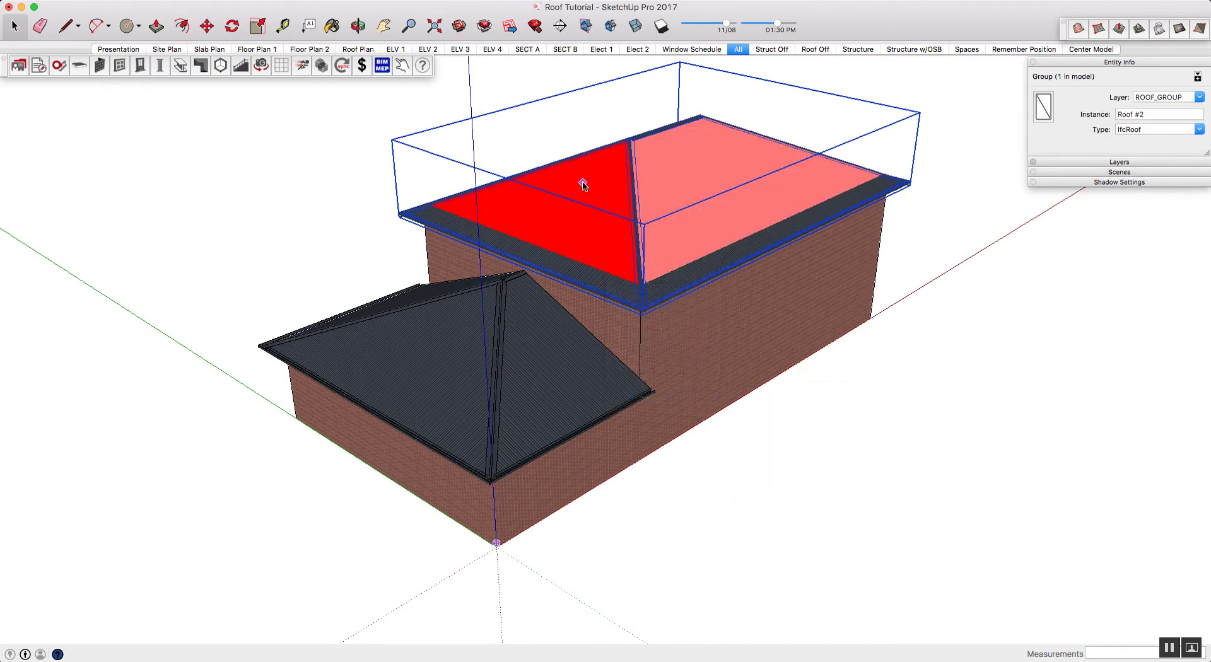
{"action": "middle_click_drag", "start_coordinate": [583, 197], "coordinate": [586, 259]}
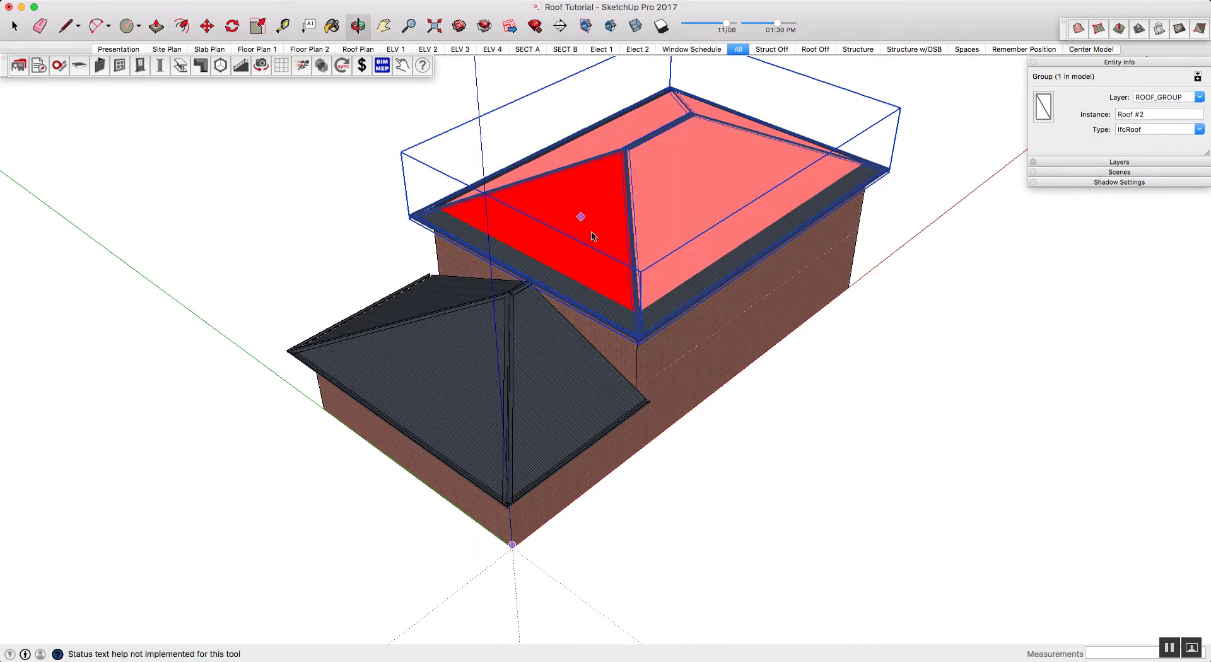
Turn the upper roof's left end face into a gable with Gable Face Offset 600.
{"action": "left_click", "coordinate": [591, 230]}
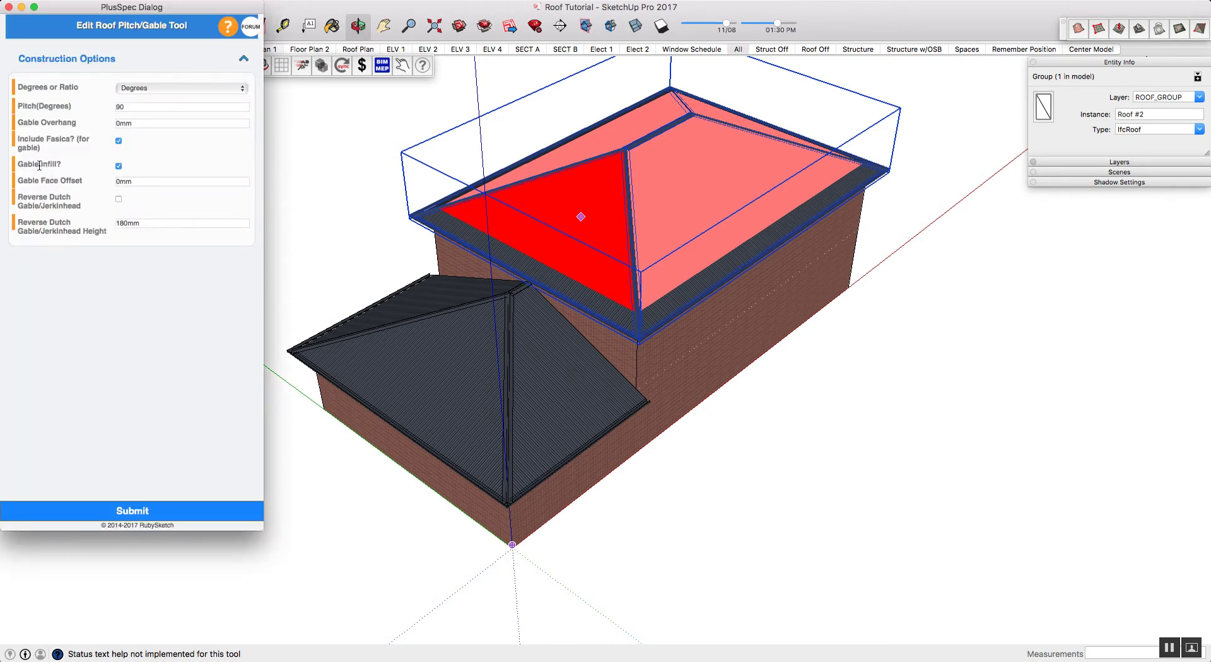
{"action": "mouse_move", "coordinate": [13, 163]}
{"action": "left_click_drag", "start_coordinate": [147, 181], "coordinate": [97, 181]}
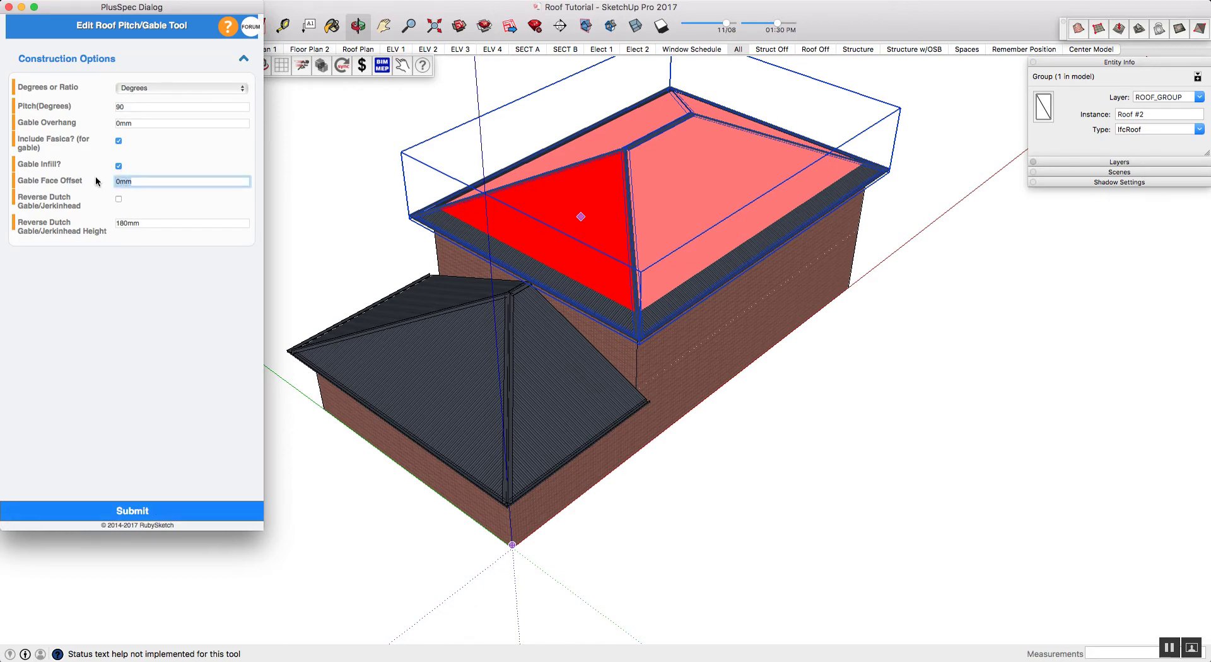
{"action": "type", "text": "600"}
{"action": "left_click", "coordinate": [134, 510]}
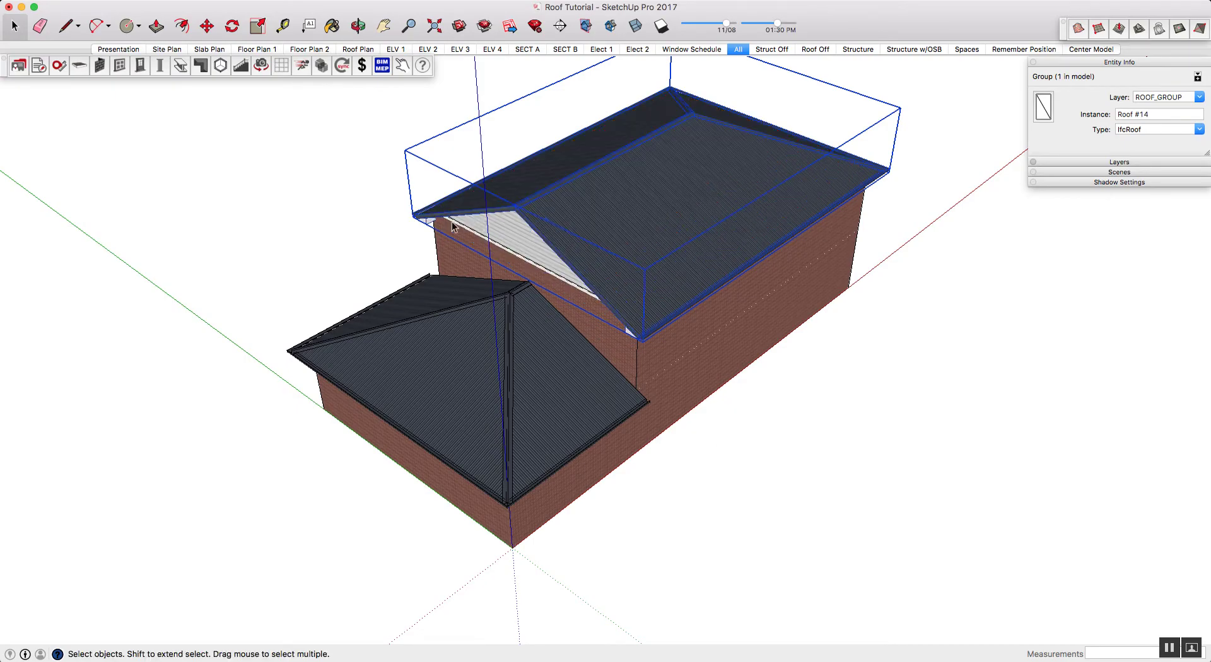
Reopen the upper roof's pitch and gable settings, close them unchanged, and deselect the roof.
{"action": "scroll", "coordinate": [549, 227], "scroll_direction": "up", "scroll_amount": 5}
{"action": "middle_click_drag", "start_coordinate": [460, 278], "coordinate": [669, 279]}
{"action": "scroll", "coordinate": [567, 273], "scroll_direction": "down", "scroll_amount": 10}
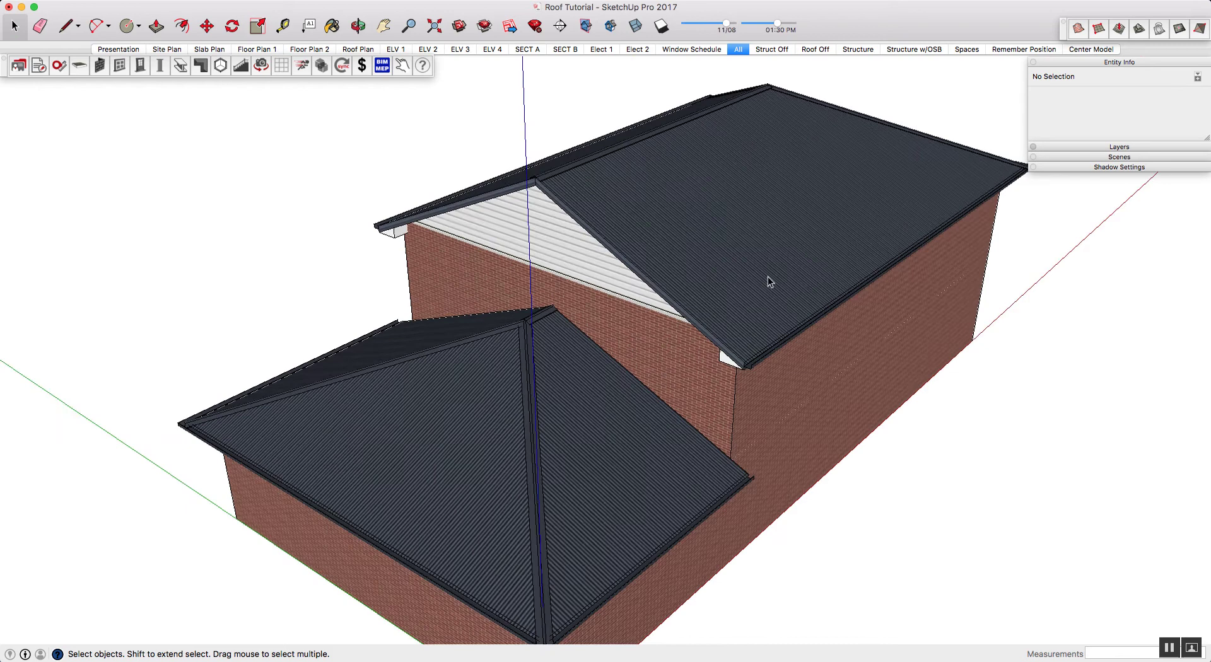
{"action": "right_click", "coordinate": [671, 230]}
{"action": "mouse_move", "coordinate": [741, 418]}
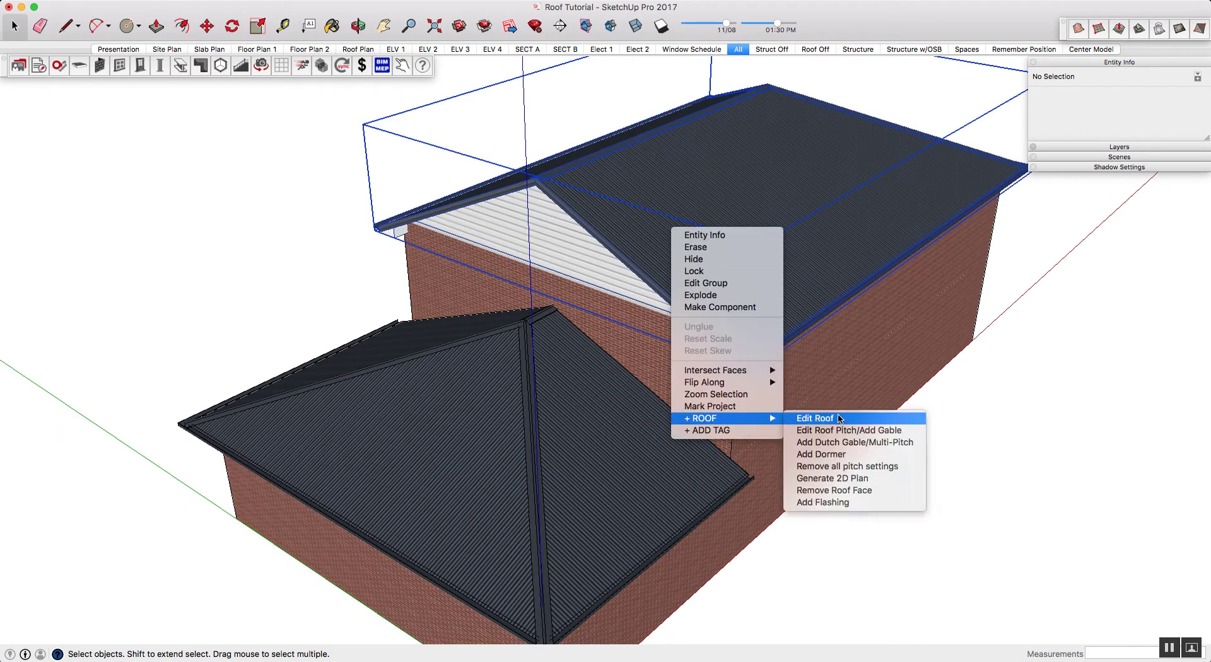
{"action": "left_click", "coordinate": [852, 432]}
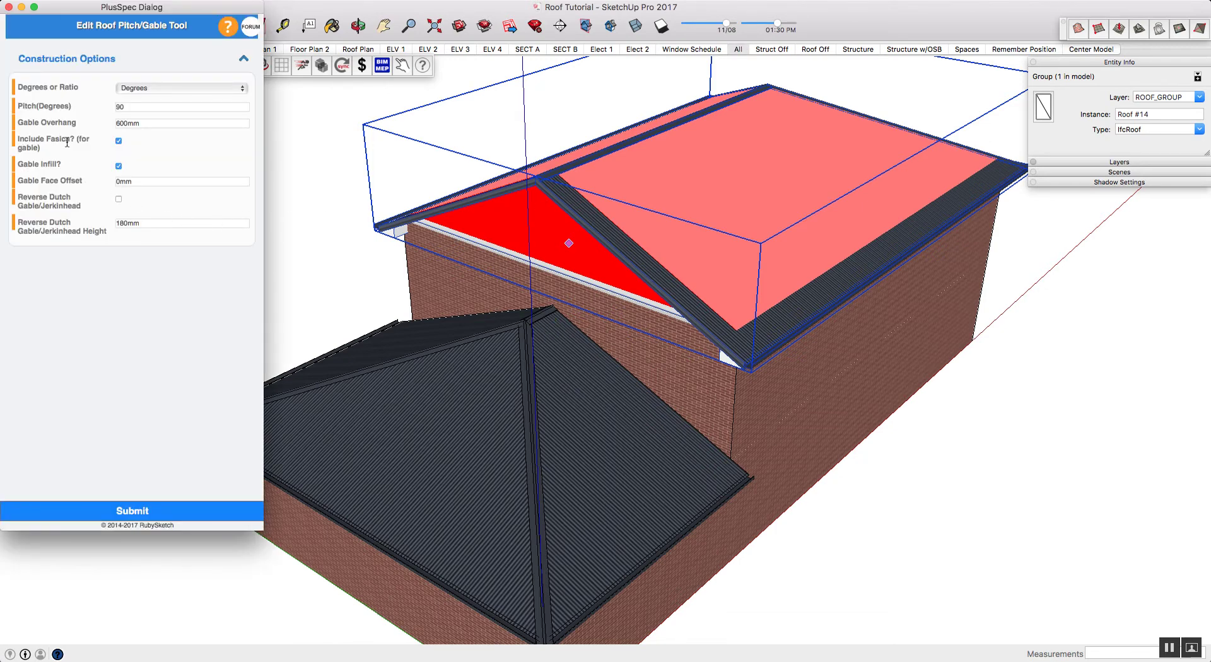
{"action": "mouse_move", "coordinate": [12, 122]}
{"action": "left_click", "coordinate": [8, 7]}
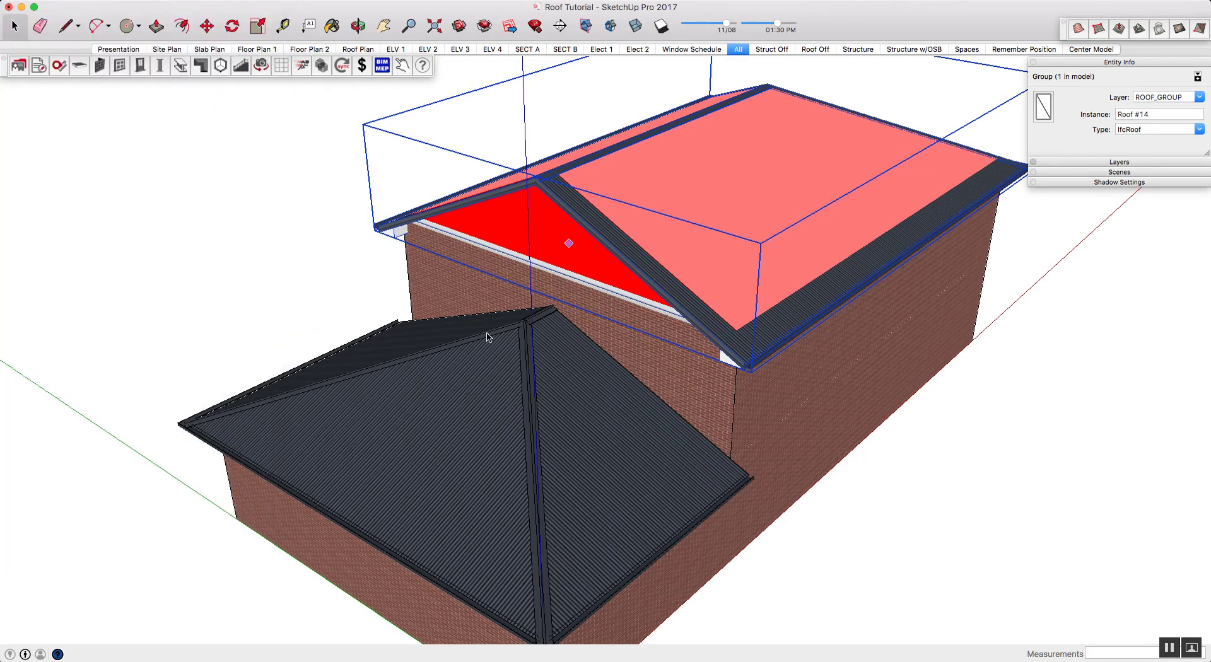
{"action": "left_click", "coordinate": [991, 455]}
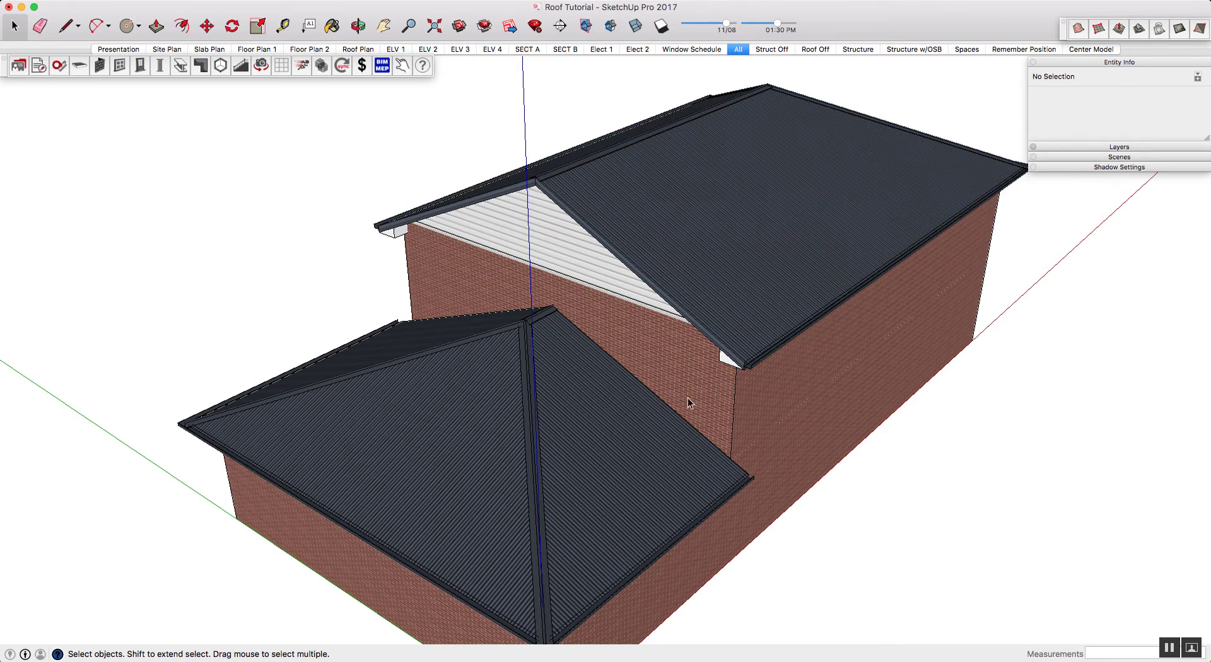
Remove all pitch settings from the upper roof, reverting it to a full hip.
{"action": "middle_click_drag", "start_coordinate": [688, 403], "coordinate": [765, 434]}
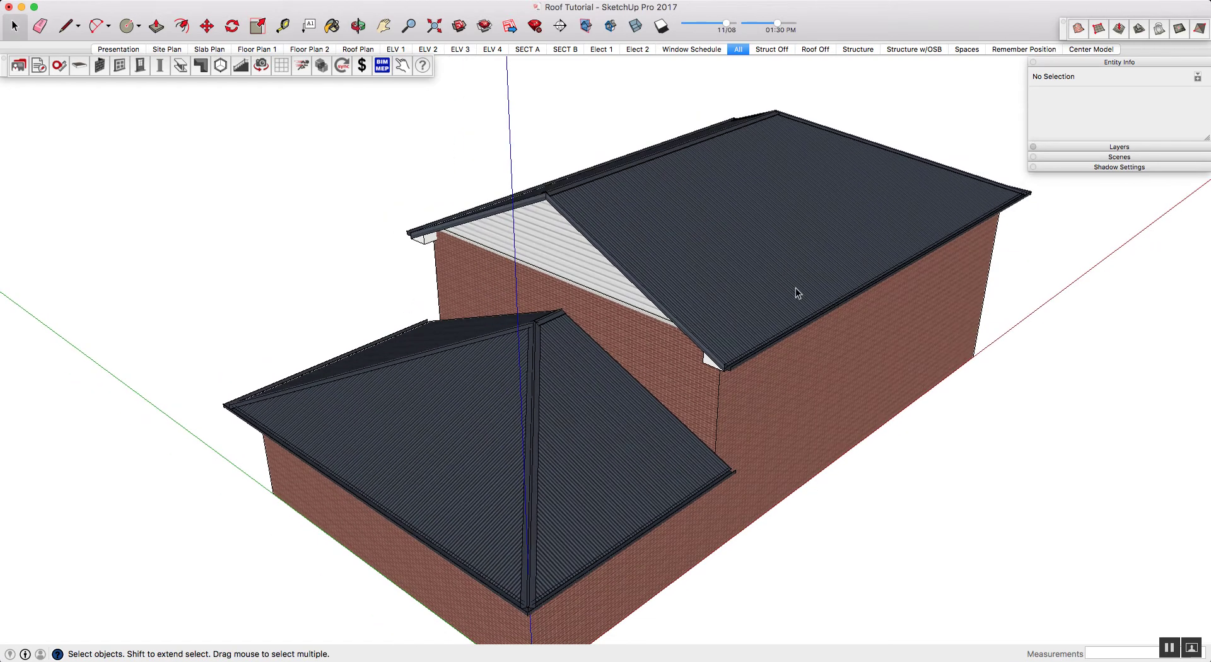
{"action": "right_click", "coordinate": [762, 240]}
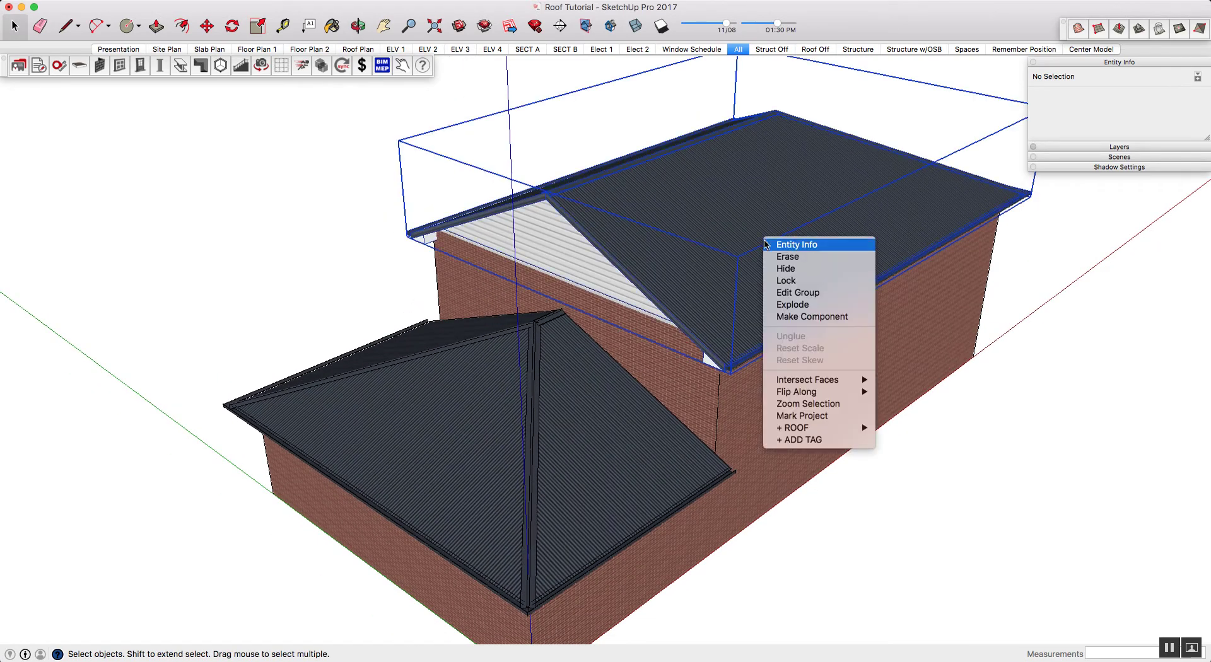
{"action": "mouse_move", "coordinate": [828, 428]}
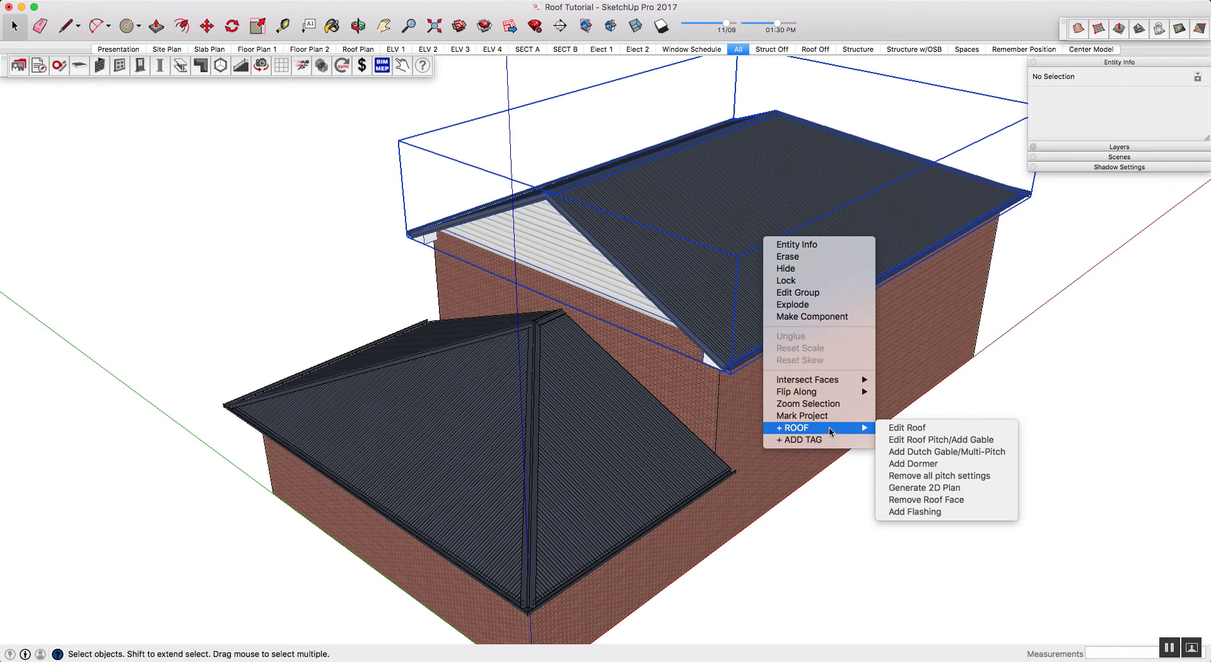
{"action": "left_click", "coordinate": [964, 476]}
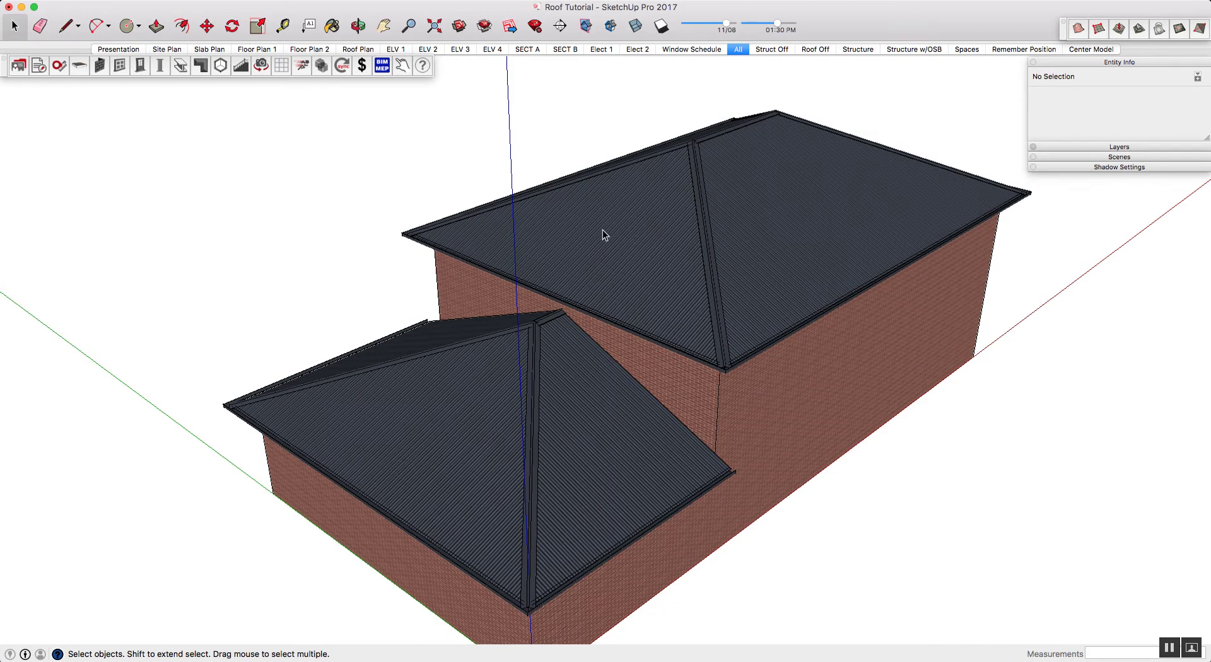
{"action": "mouse_move", "coordinate": [603, 229]}
{"action": "middle_mouse_down"}
{"action": "mouse_move", "coordinate": [585, 230]}
{"action": "mouse_move", "coordinate": [607, 245]}
{"action": "middle_mouse_up"}
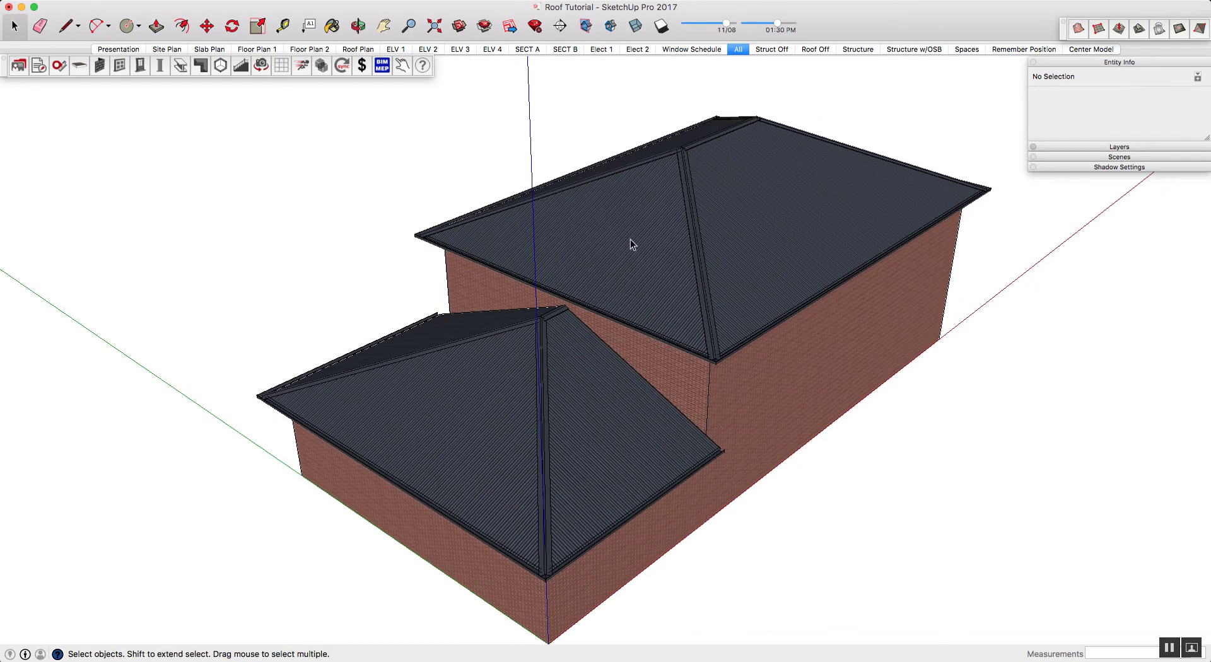
Add a Dutch gable to the upper roof's left hip end facing the lower wing.
{"action": "right_click", "coordinate": [644, 226]}
{"action": "mouse_move", "coordinate": [709, 414]}
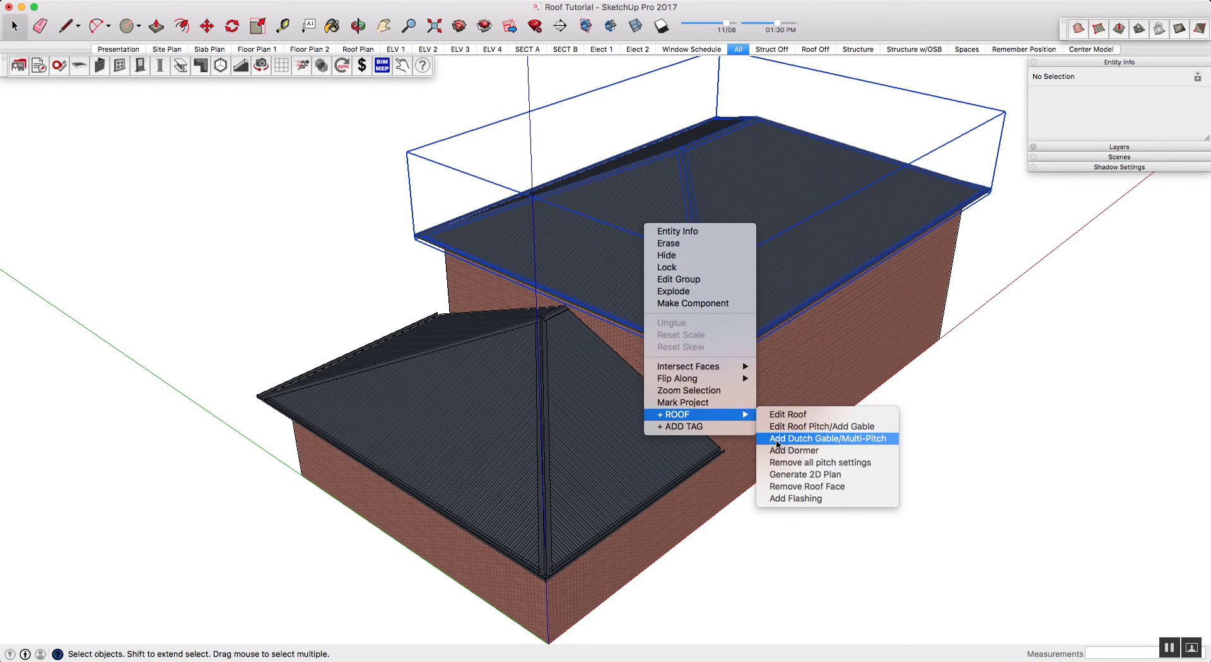
{"action": "left_click", "coordinate": [865, 439]}
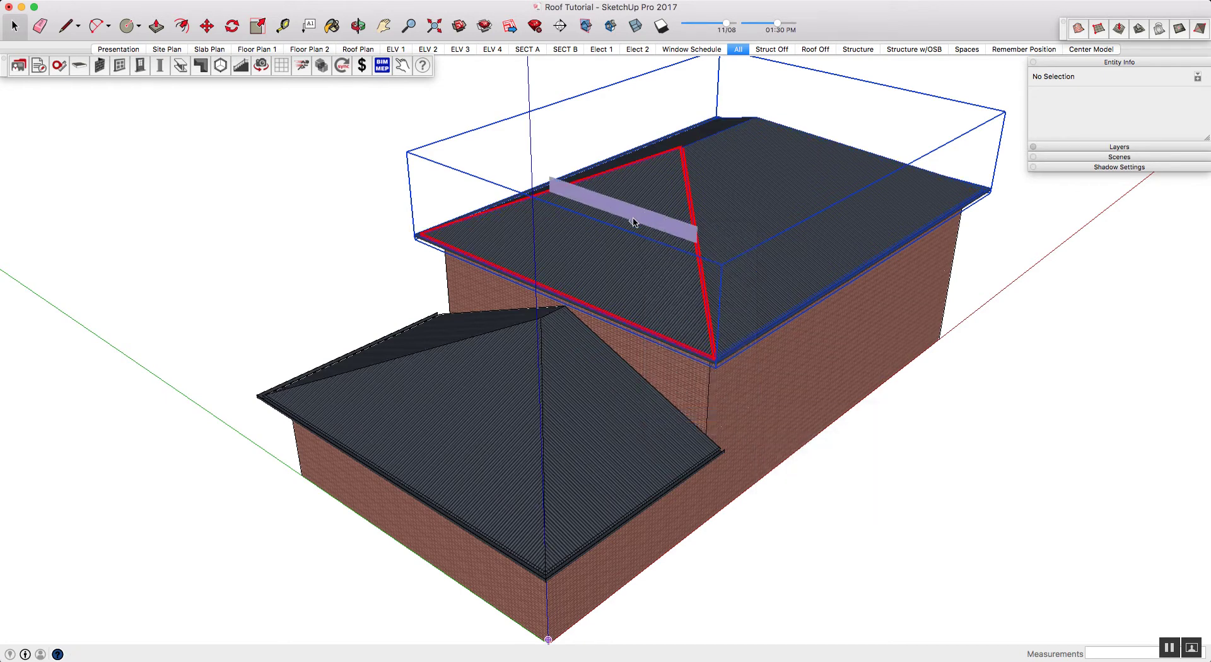
{"action": "middle_click_drag", "start_coordinate": [633, 222], "coordinate": [670, 157]}
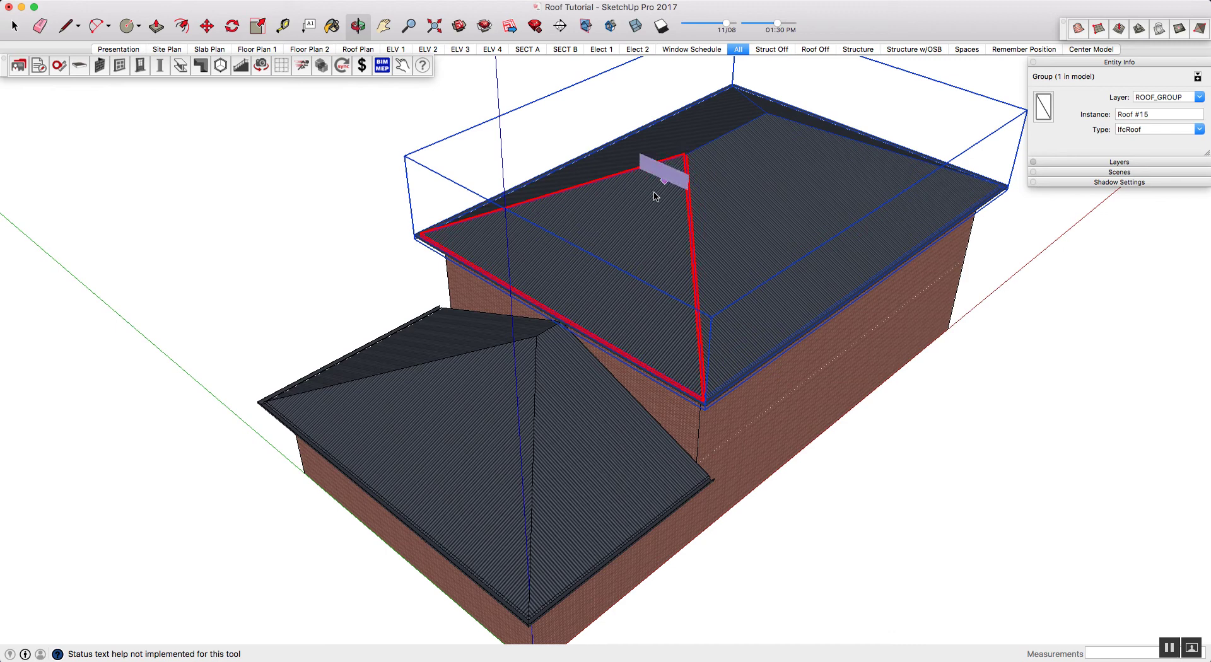
{"action": "scroll", "coordinate": [621, 224], "scroll_direction": "up", "scroll_amount": 2}
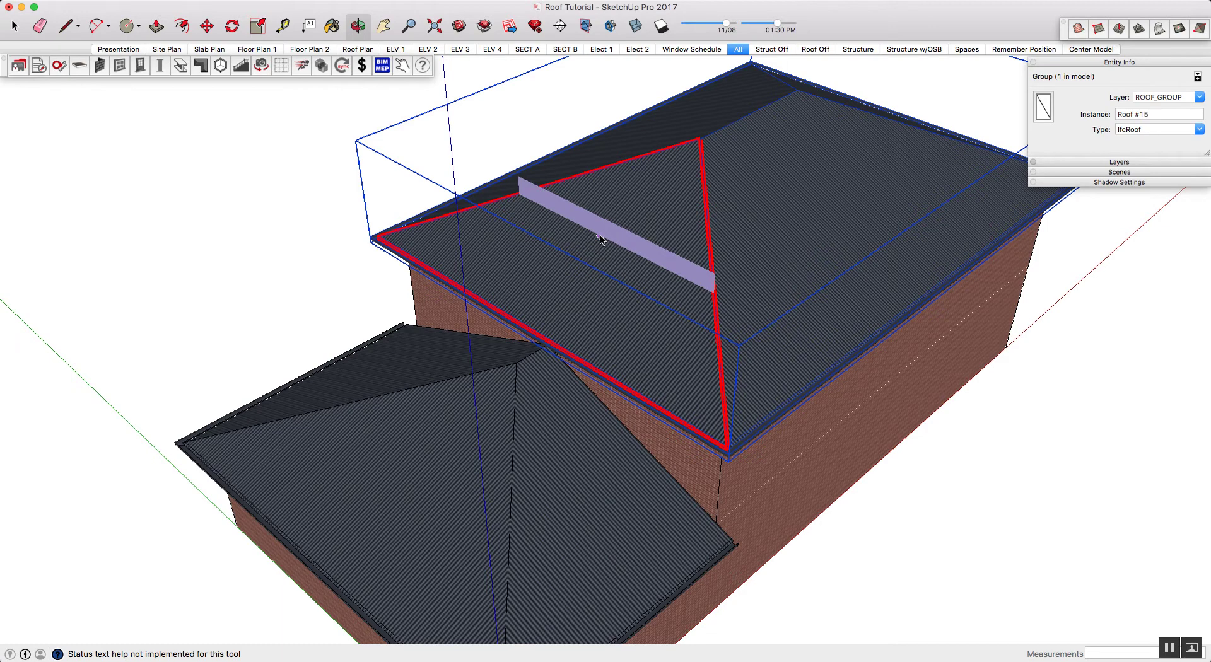
{"action": "left_click", "coordinate": [600, 240]}
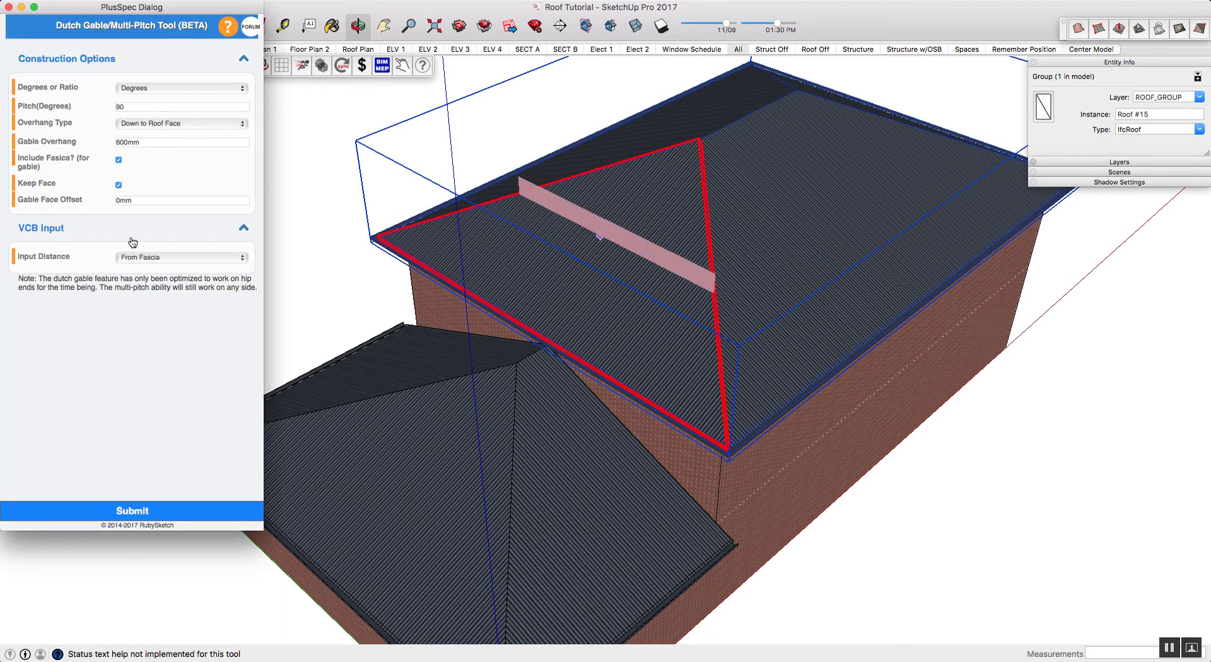
{"action": "left_click", "coordinate": [150, 513]}
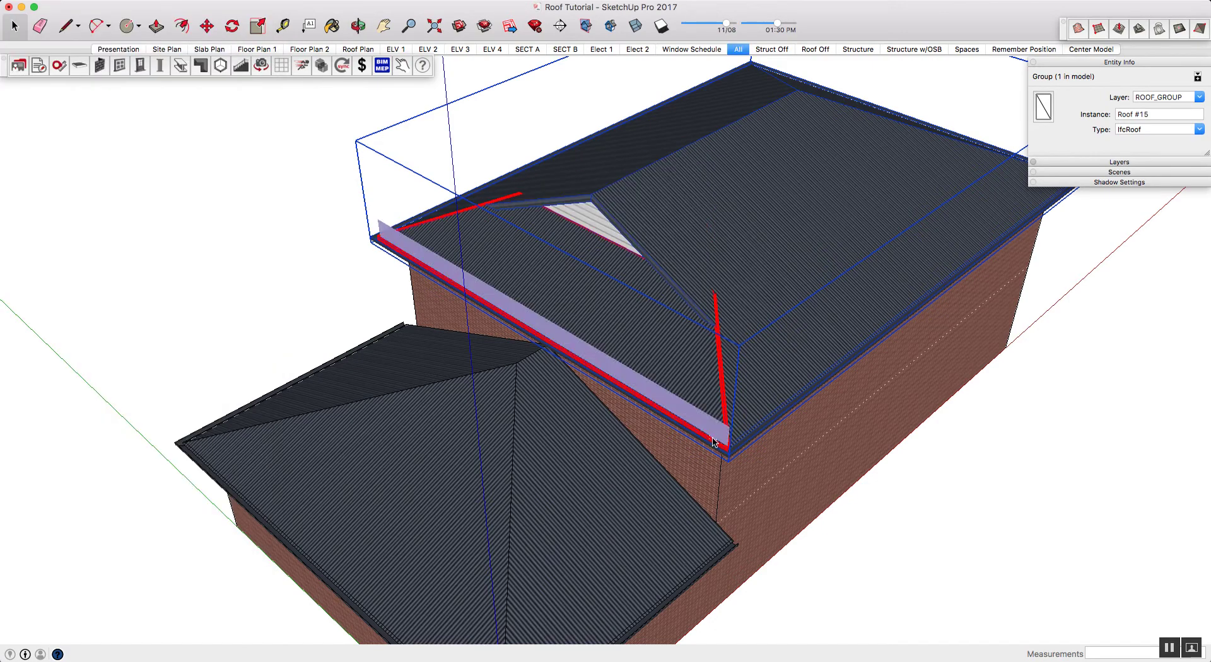
Deselect the roof and orbit to a steeper top-down view of the new Dutch gable.
{"action": "left_click", "coordinate": [337, 153]}
{"action": "scroll", "coordinate": [615, 228], "scroll_direction": "up", "scroll_amount": 5}
{"action": "key", "text": "o"}
{"action": "scroll", "coordinate": [736, 163], "scroll_direction": "down", "scroll_amount": 10}
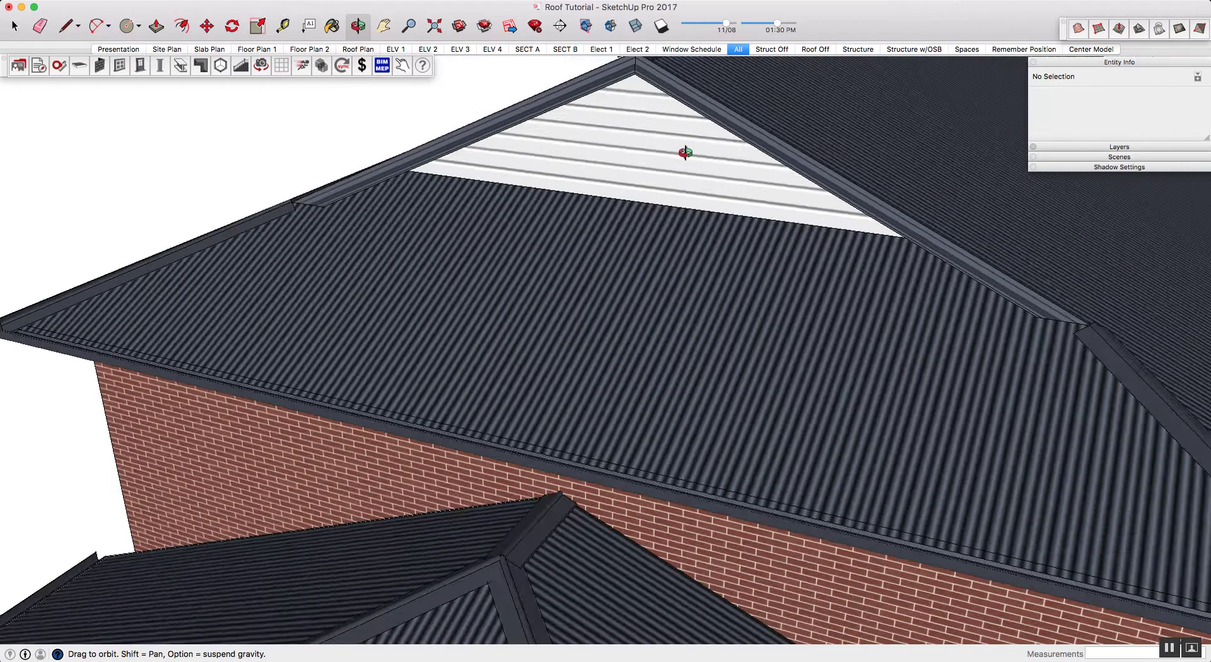
{"action": "key", "text": "space"}
{"action": "middle_click_drag", "start_coordinate": [729, 179], "coordinate": [630, 287]}
Start a Dutch Gable/Multi-Pitch edit on the upper roof's far hip face.
{"action": "middle_click_drag", "start_coordinate": [989, 238], "coordinate": [631, 234]}
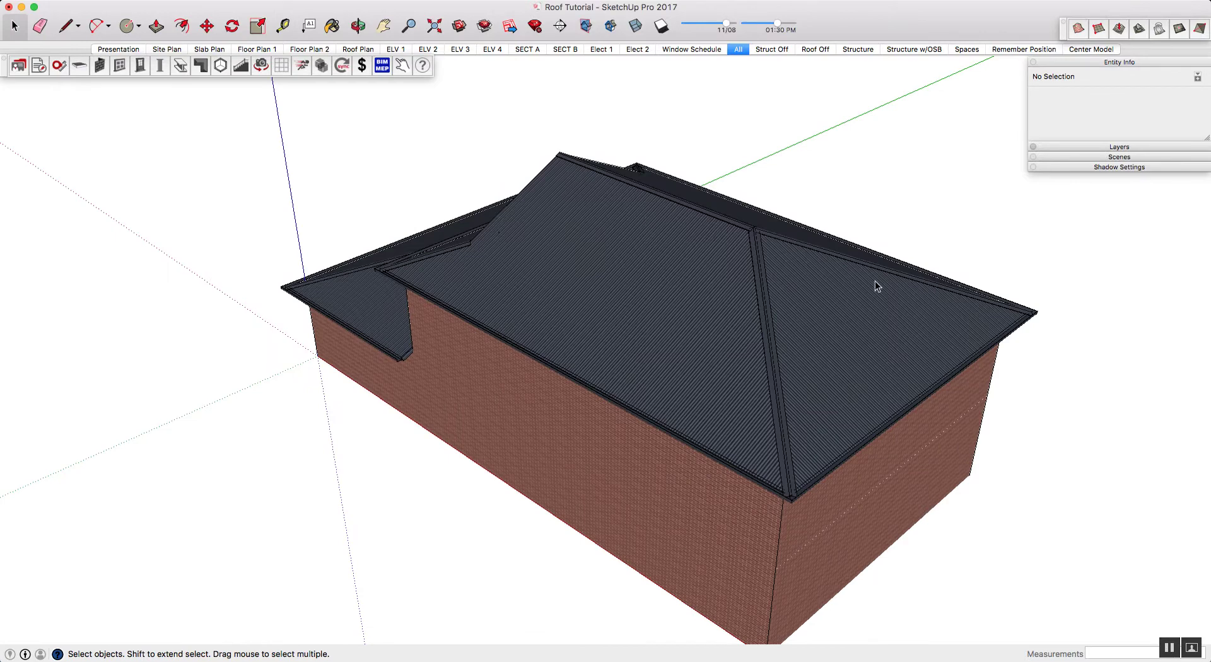
{"action": "middle_click_drag", "start_coordinate": [875, 282], "coordinate": [802, 275]}
{"action": "right_click", "coordinate": [803, 325]}
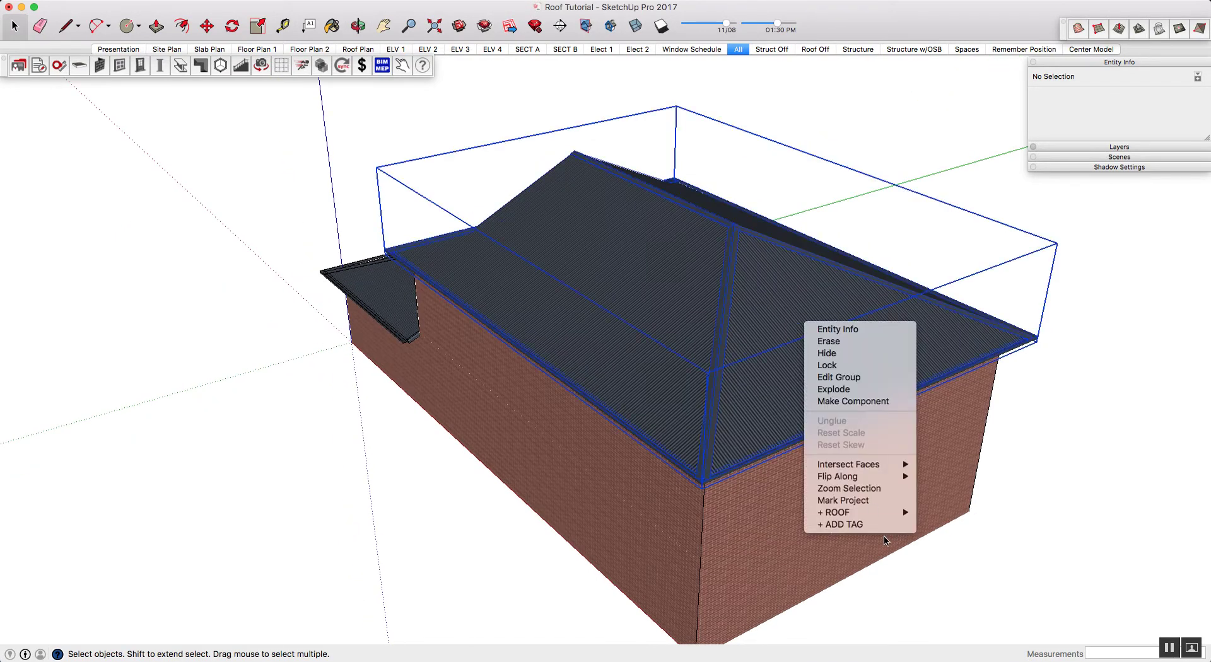
{"action": "mouse_move", "coordinate": [877, 512]}
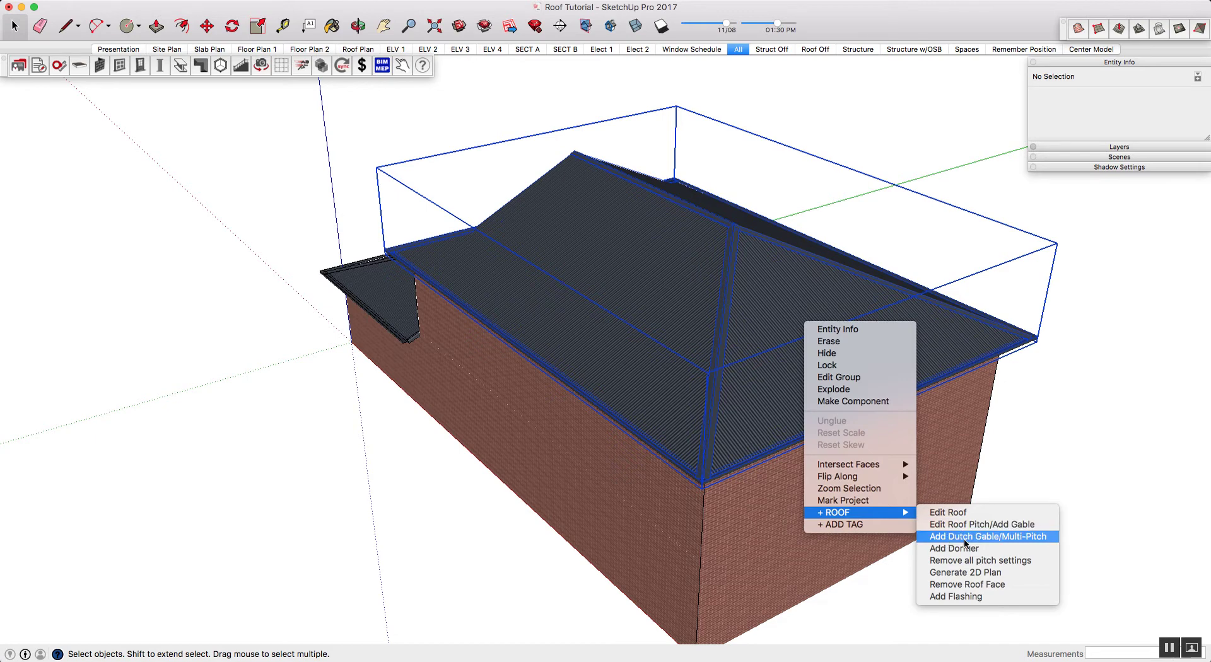
{"action": "left_click", "coordinate": [1025, 537]}
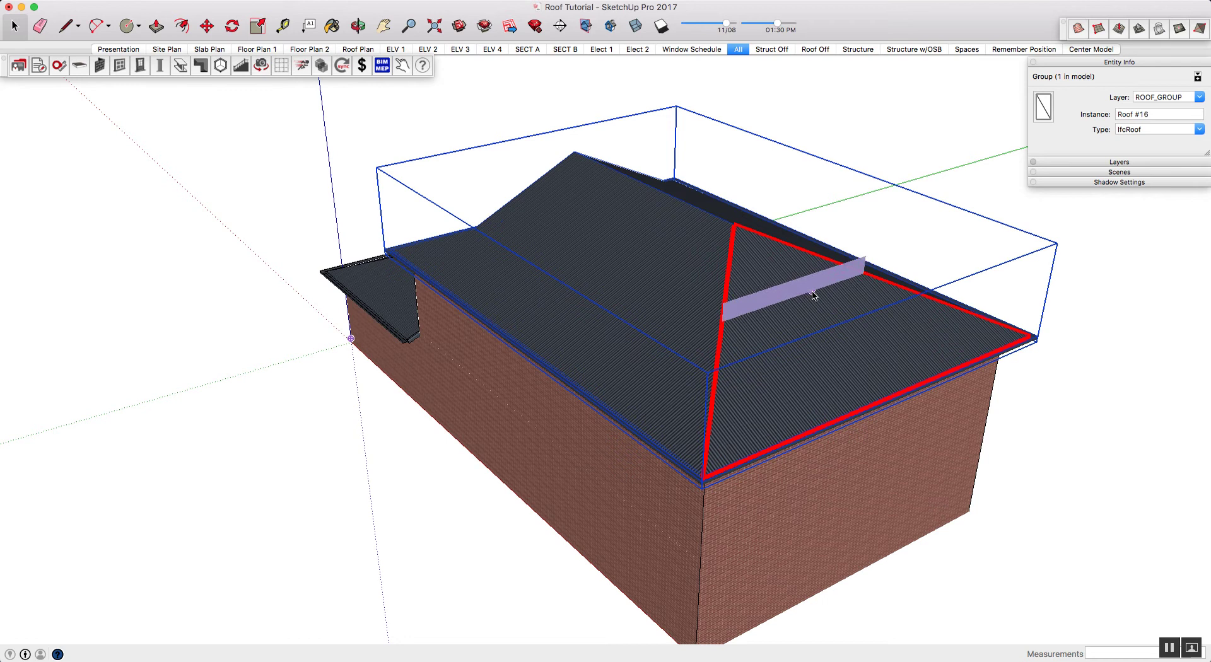
{"action": "left_click", "coordinate": [811, 292]}
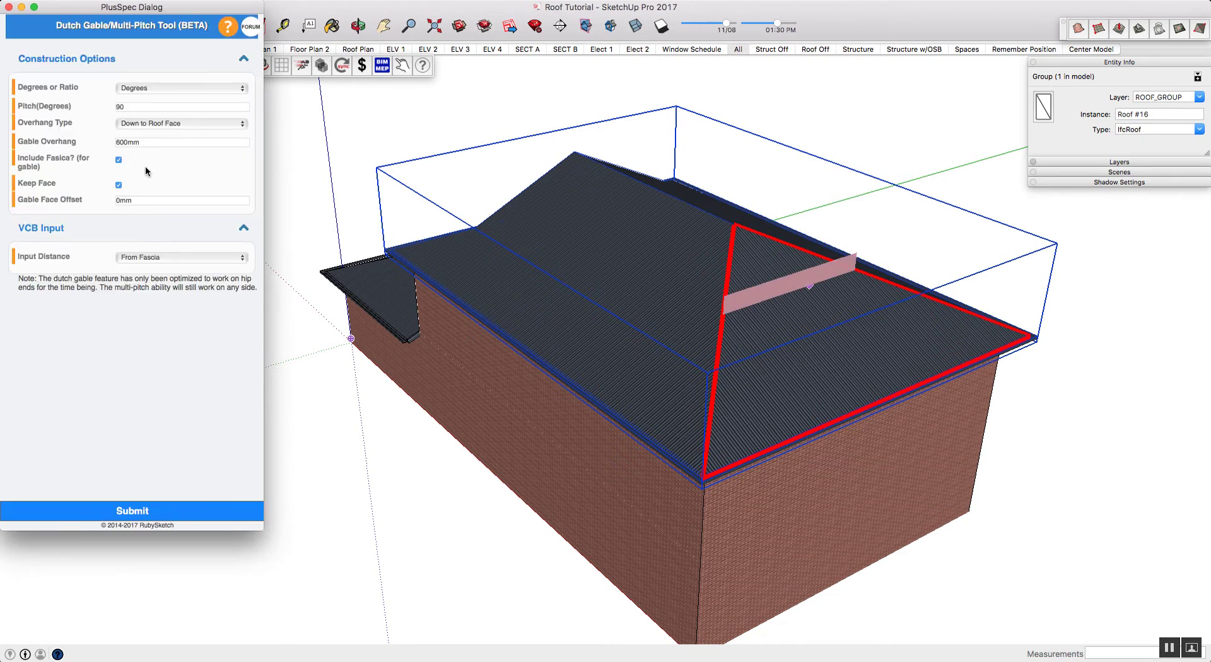
Set the far hip end's pitch to 11 degrees and apply it.
{"action": "left_click", "coordinate": [144, 88]}
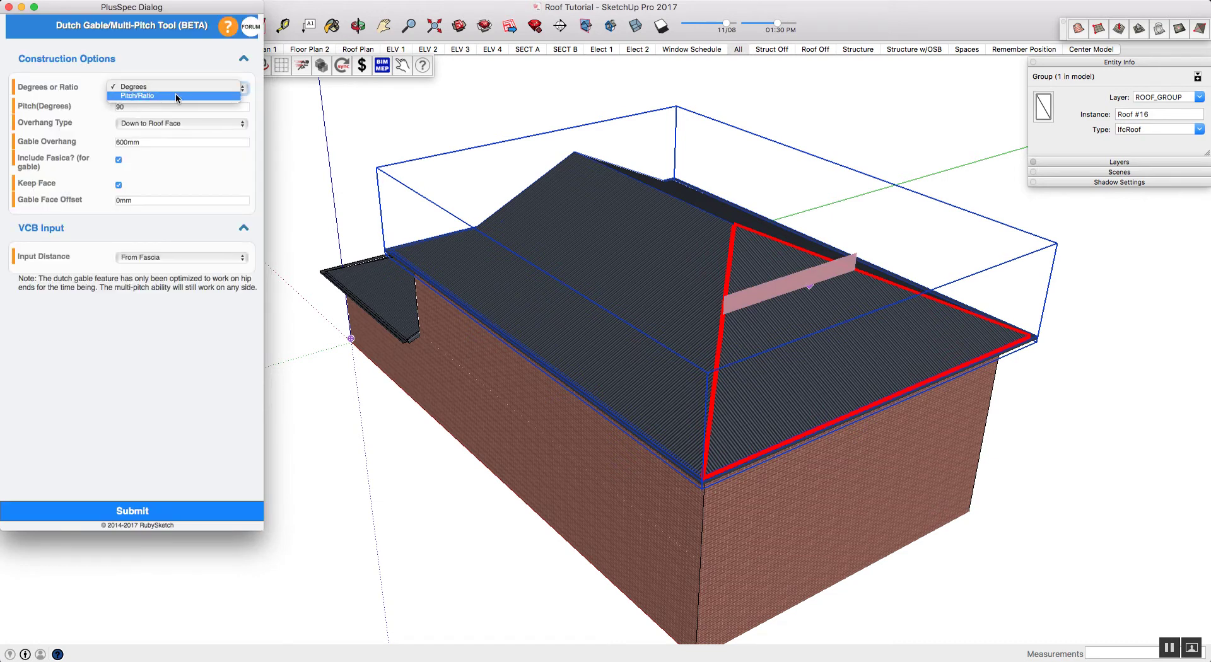
{"action": "key", "text": "Escape"}
{"action": "key", "text": "Tab"}
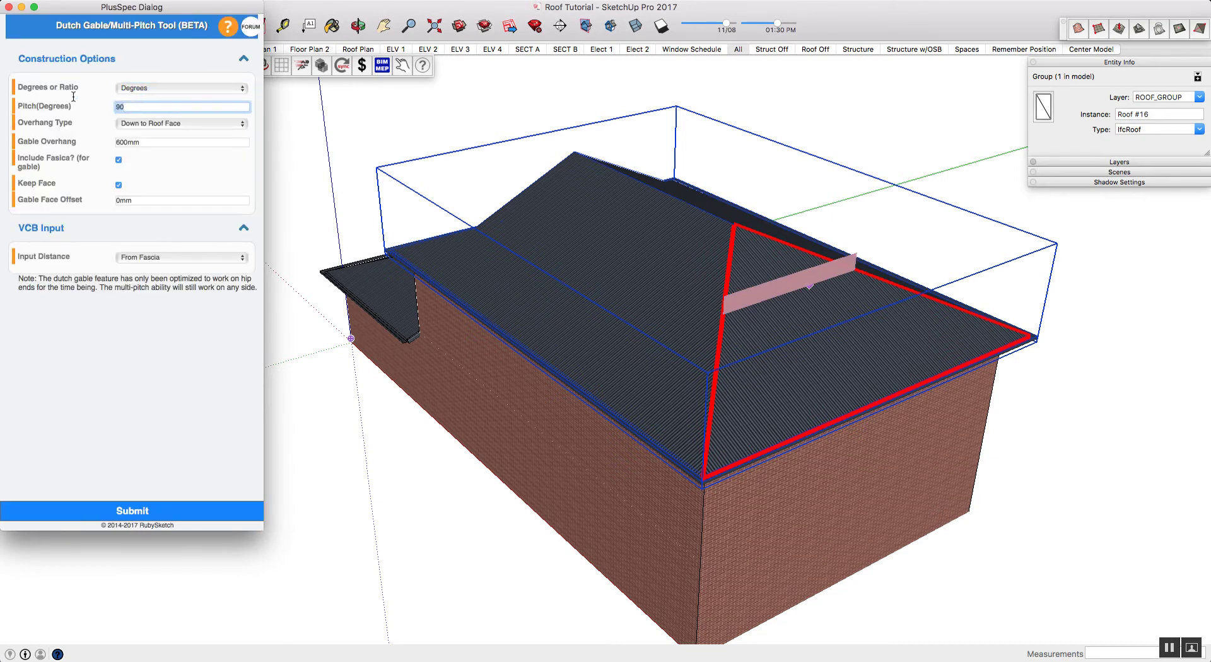
{"action": "type", "text": "11"}
{"action": "left_click", "coordinate": [164, 512]}
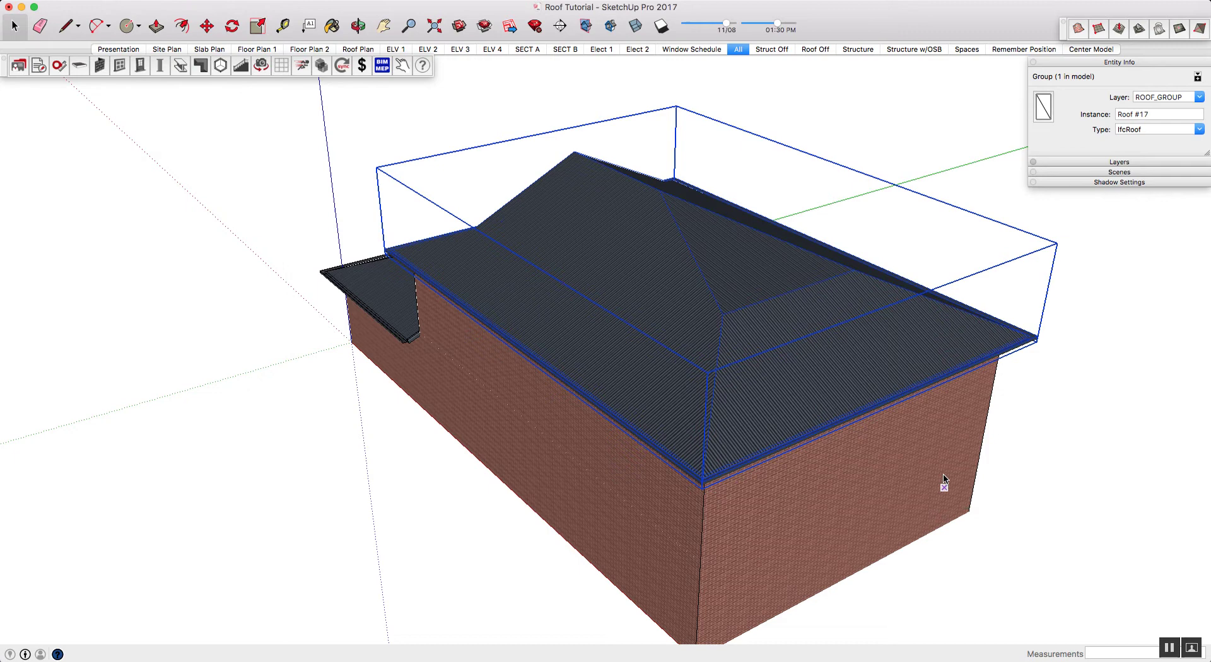
{"action": "middle_click_drag", "start_coordinate": [940, 480], "coordinate": [677, 236]}
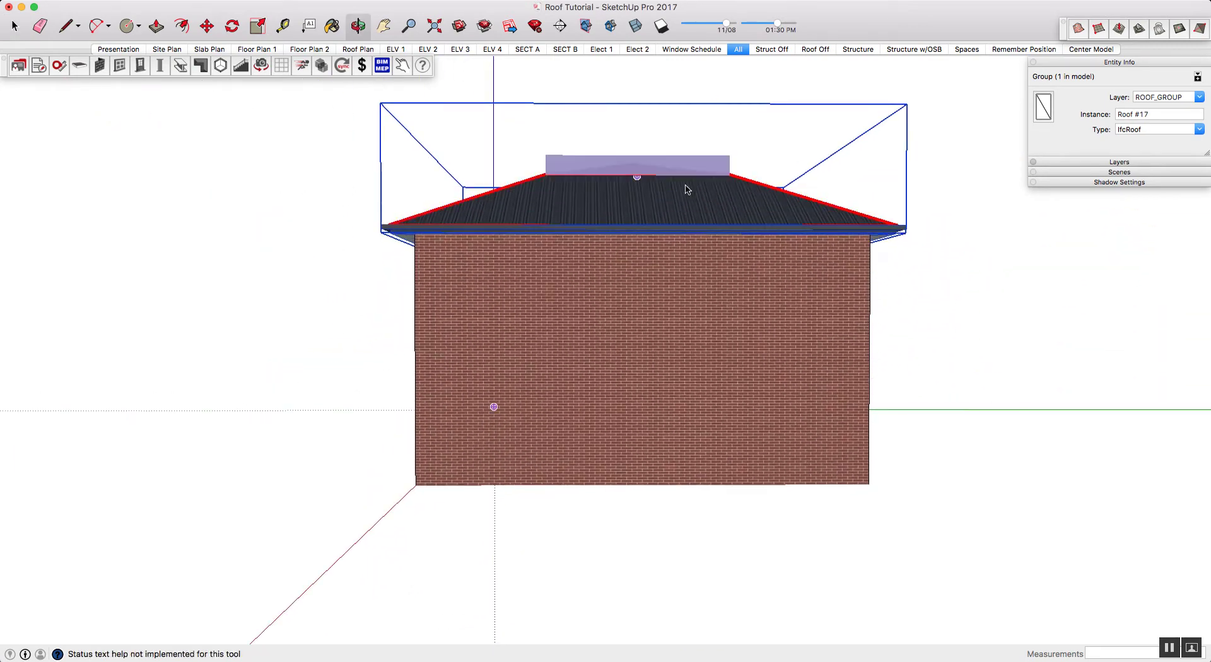
{"action": "key", "text": "space"}
{"action": "middle_click_drag", "start_coordinate": [742, 158], "coordinate": [707, 187]}
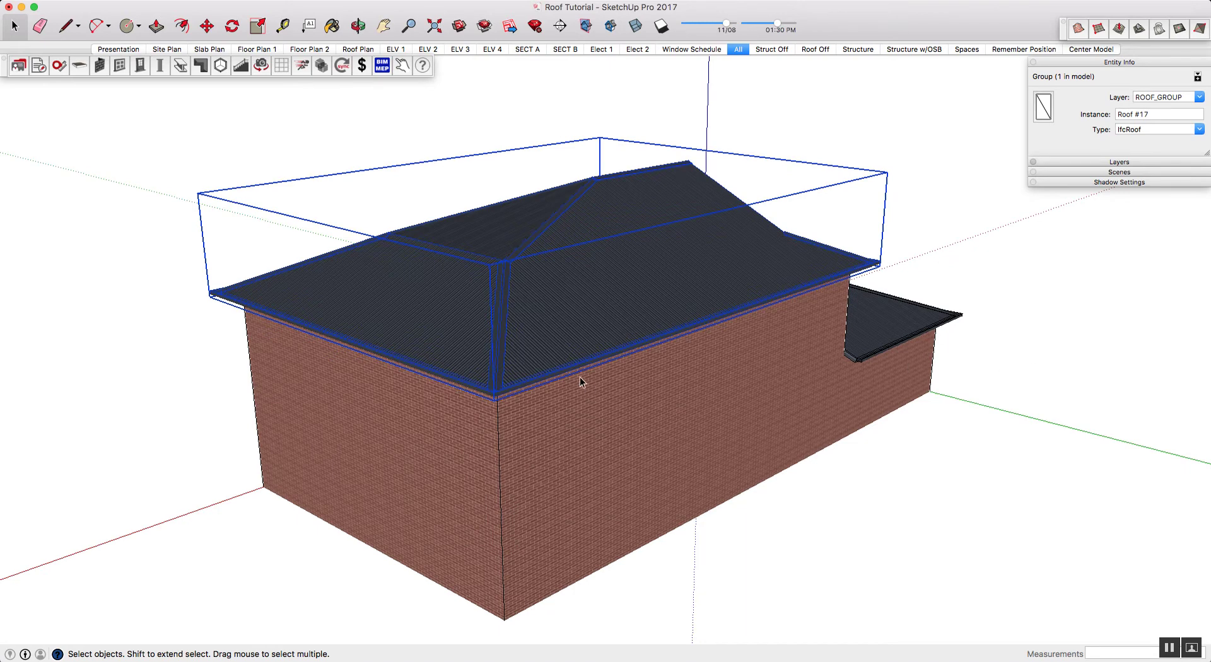
{"action": "middle_click_drag", "start_coordinate": [580, 376], "coordinate": [831, 345]}
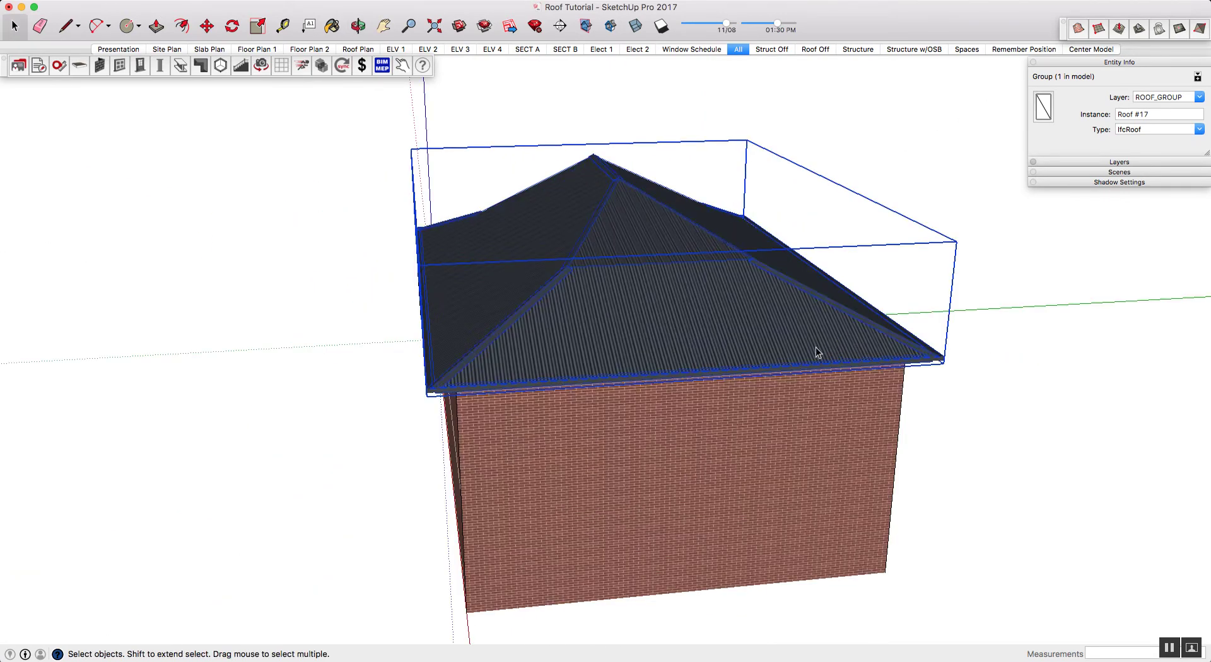
{"action": "key", "text": "Escape"}
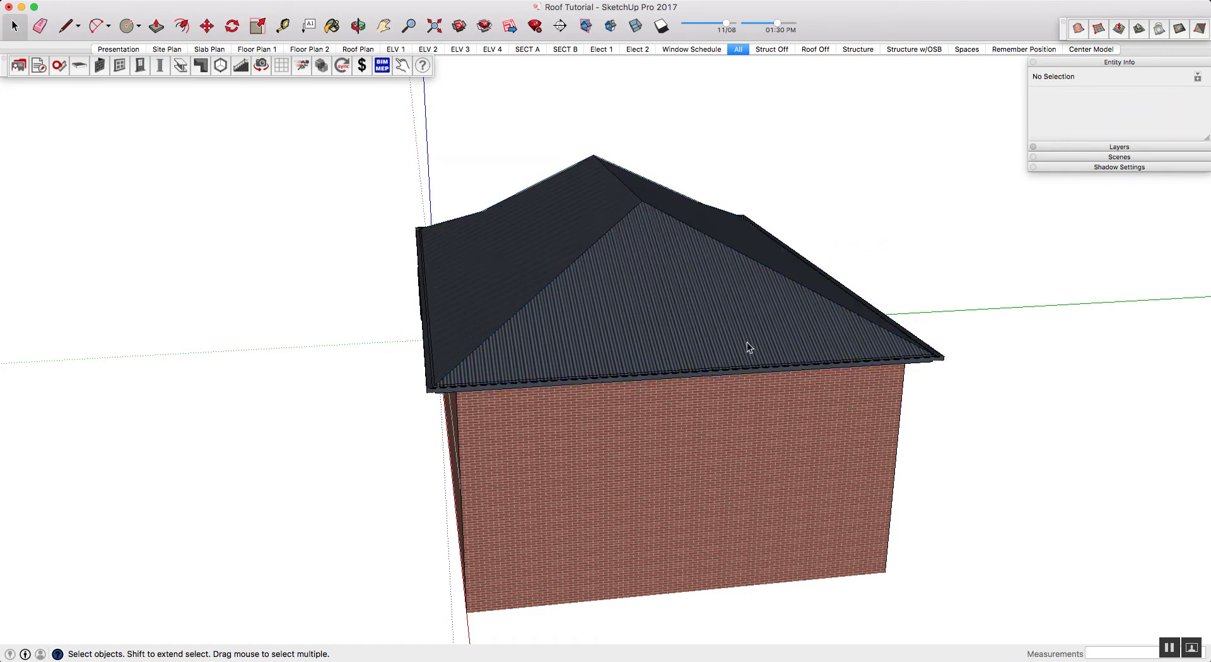
{"action": "middle_click_drag", "start_coordinate": [724, 343], "coordinate": [1030, 378]}
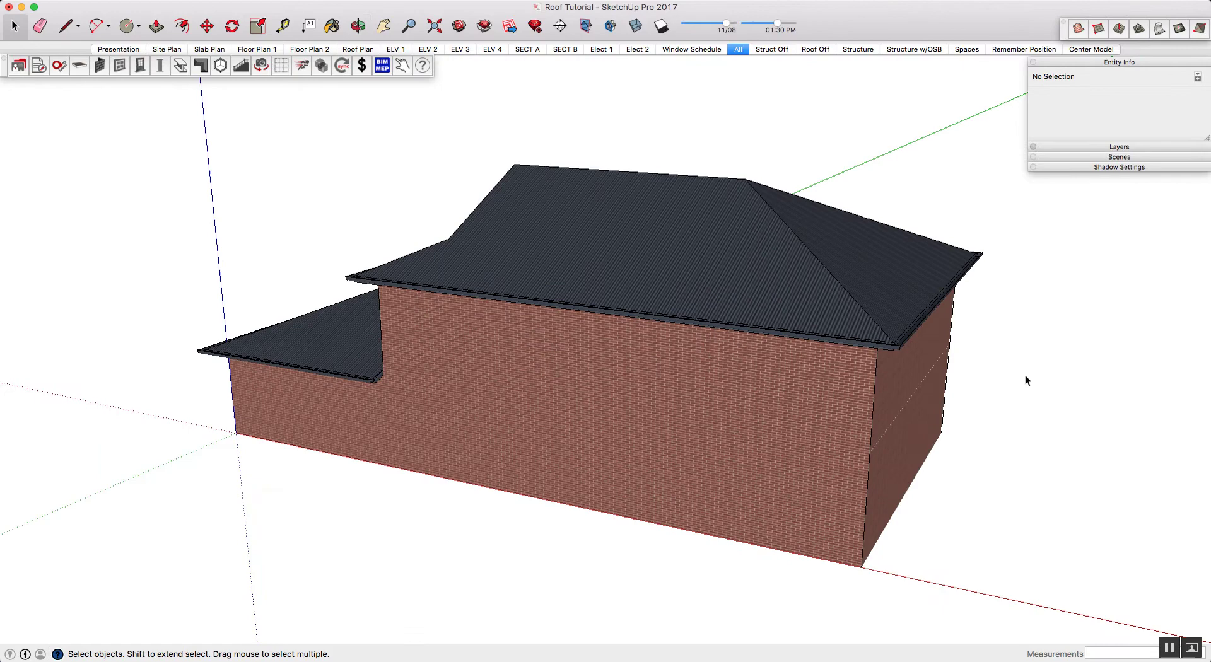
{"action": "middle_click_drag", "start_coordinate": [846, 278], "coordinate": [942, 262]}
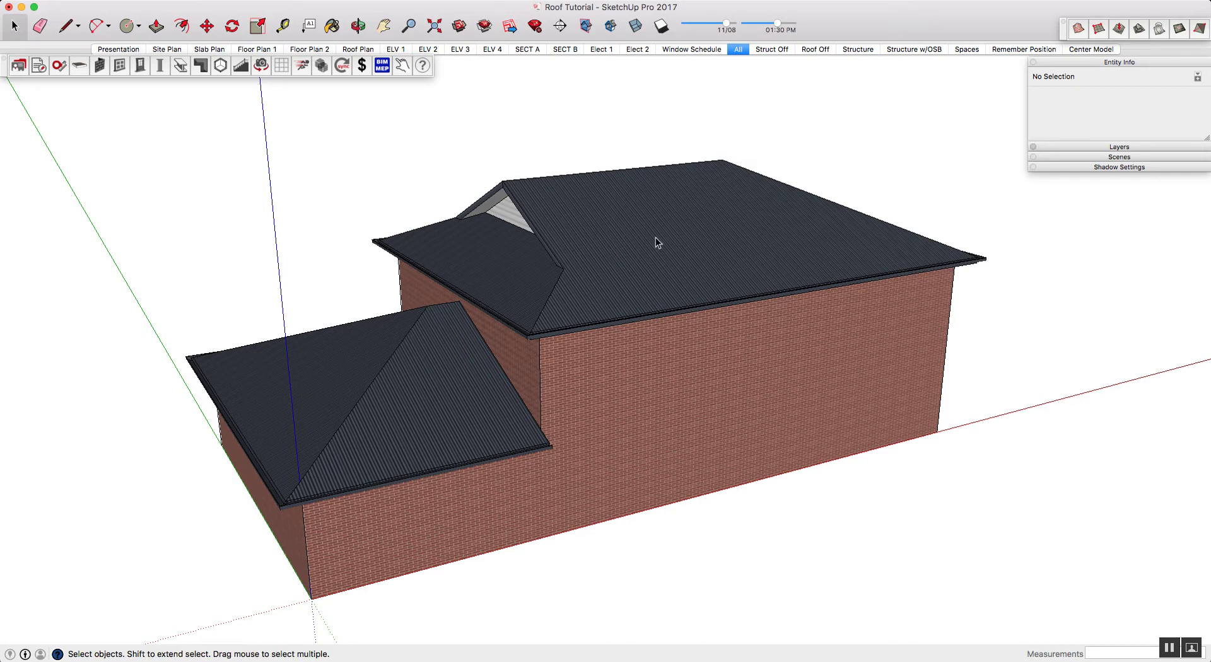
Add a hipped dormer on the main roof's front slope from two base points and a depth.
{"action": "middle_click_drag", "start_coordinate": [668, 257], "coordinate": [728, 225]}
{"action": "right_click", "coordinate": [708, 255]}
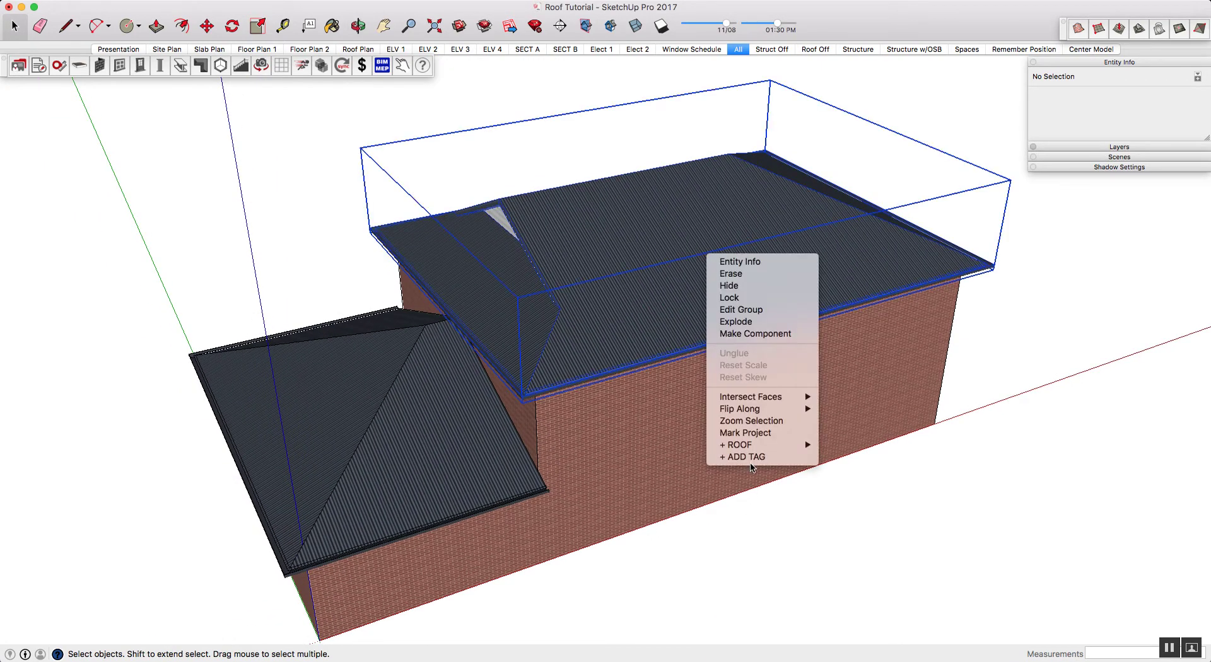
{"action": "mouse_move", "coordinate": [758, 444]}
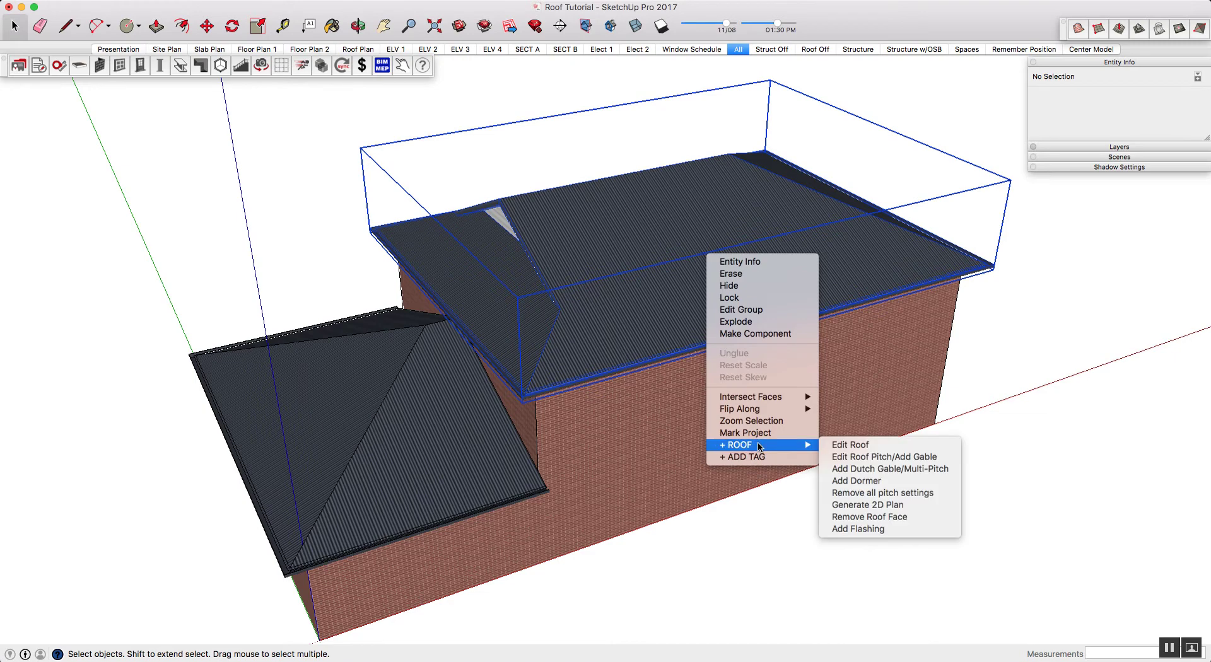
{"action": "left_click", "coordinate": [850, 481]}
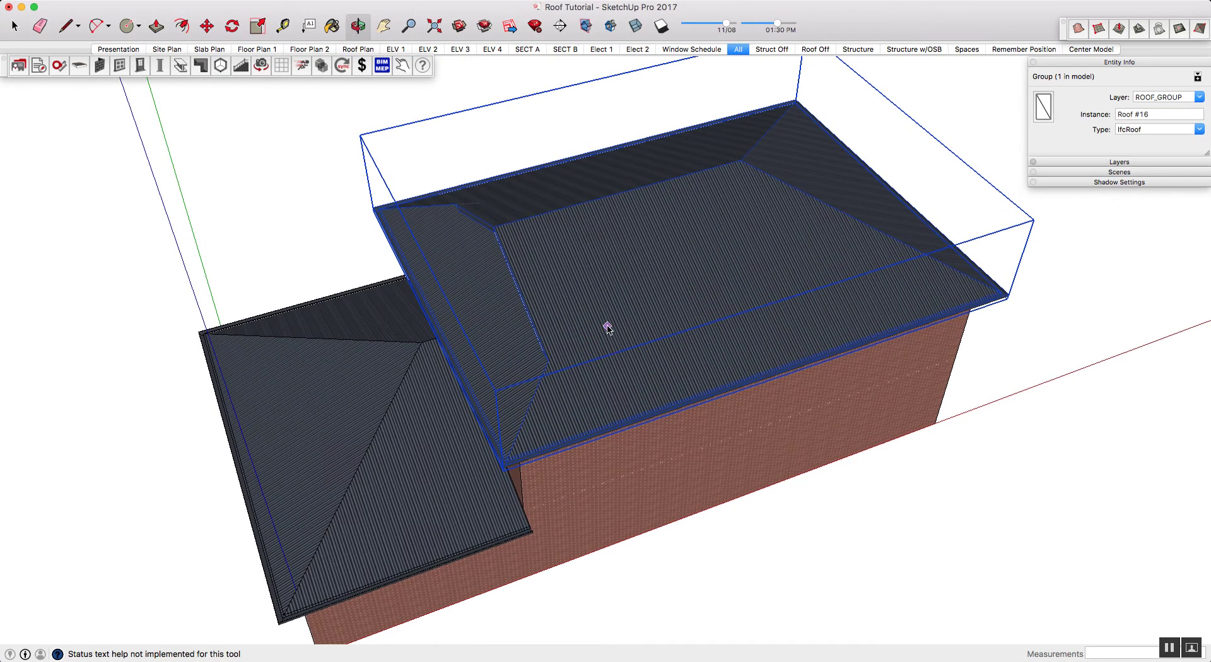
{"action": "left_click", "coordinate": [593, 313]}
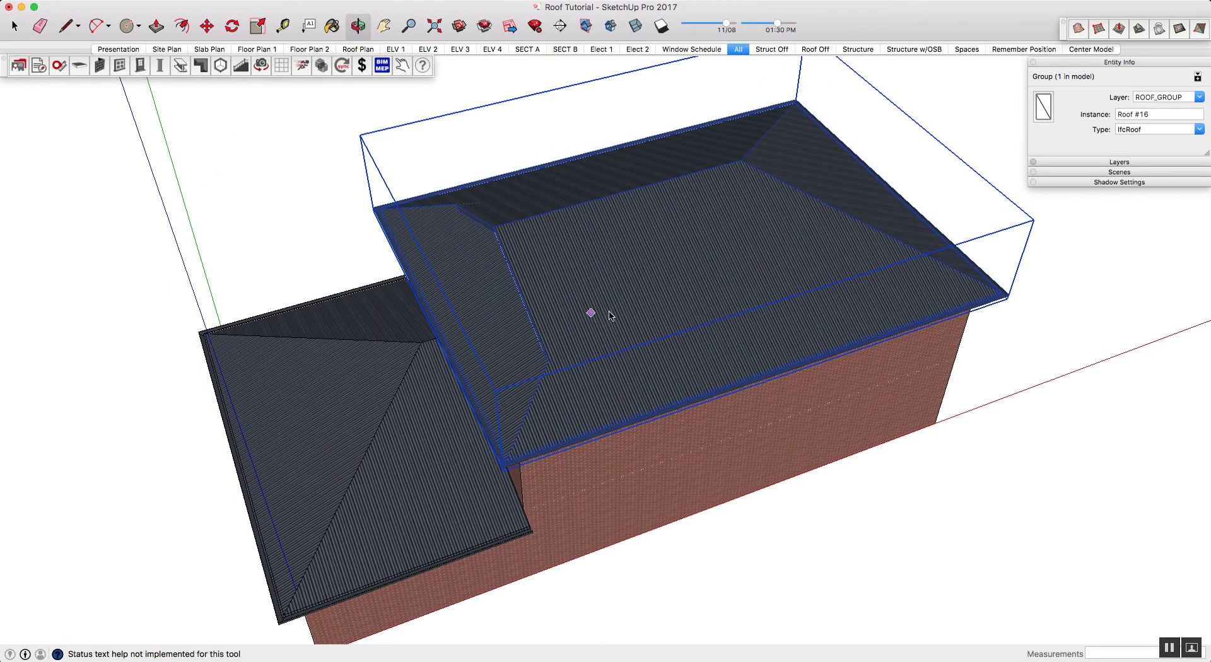
{"action": "left_click", "coordinate": [707, 279]}
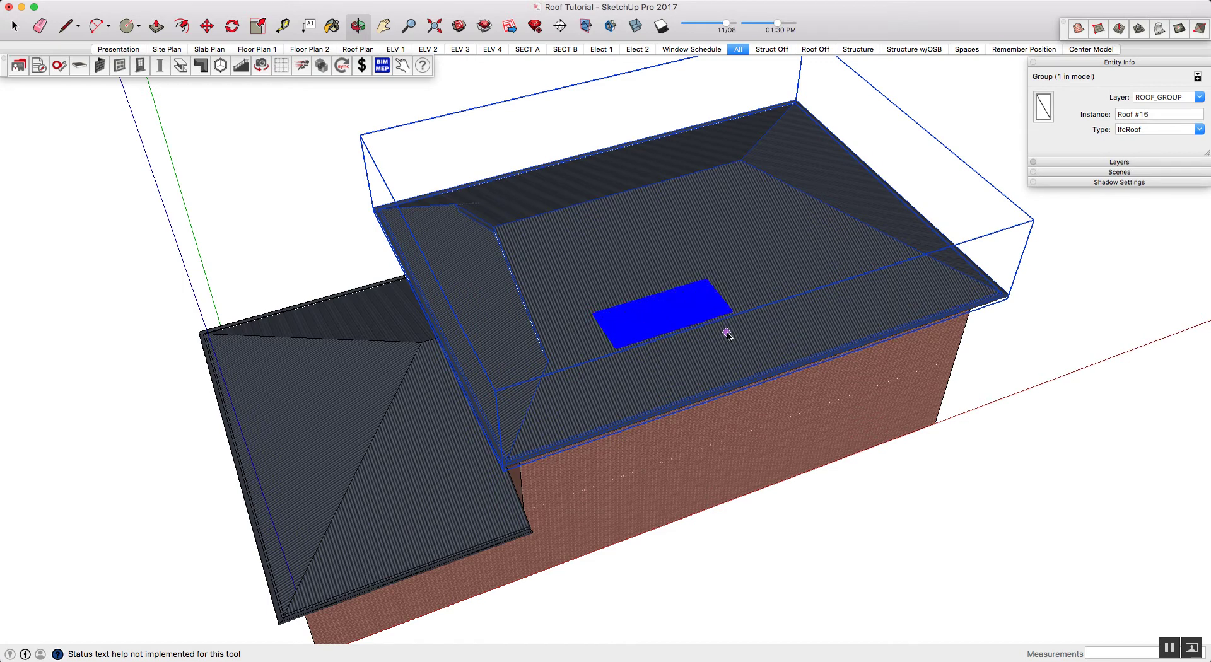
{"action": "left_click", "coordinate": [726, 331]}
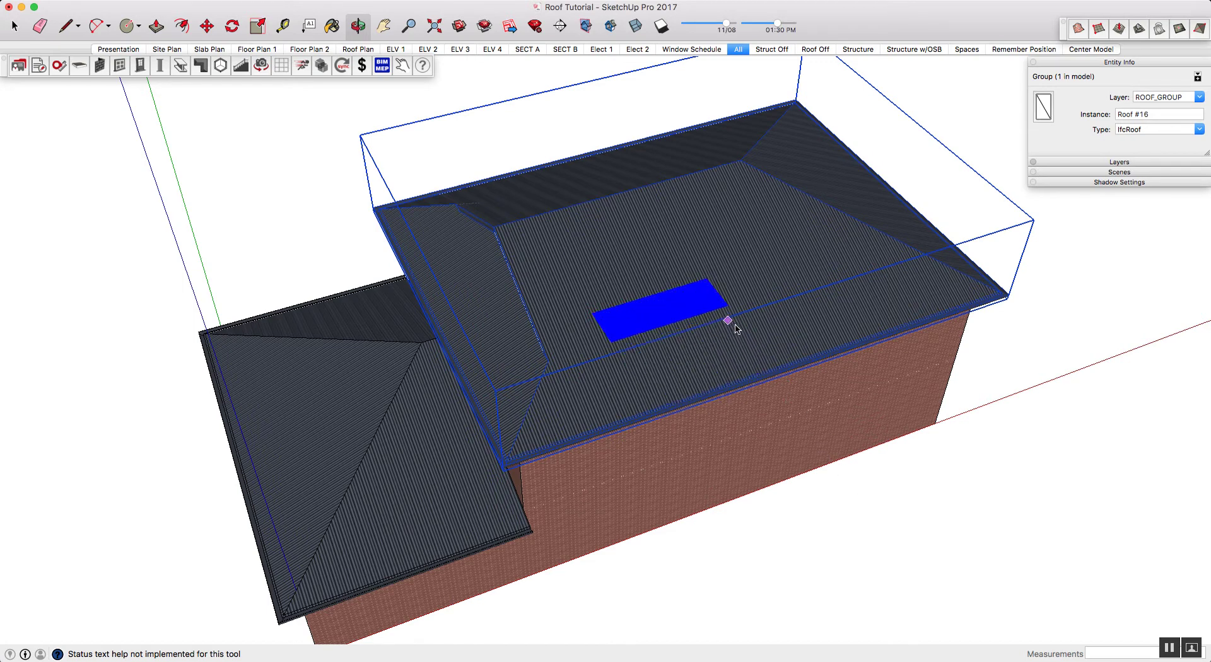
{"action": "left_click", "coordinate": [746, 360]}
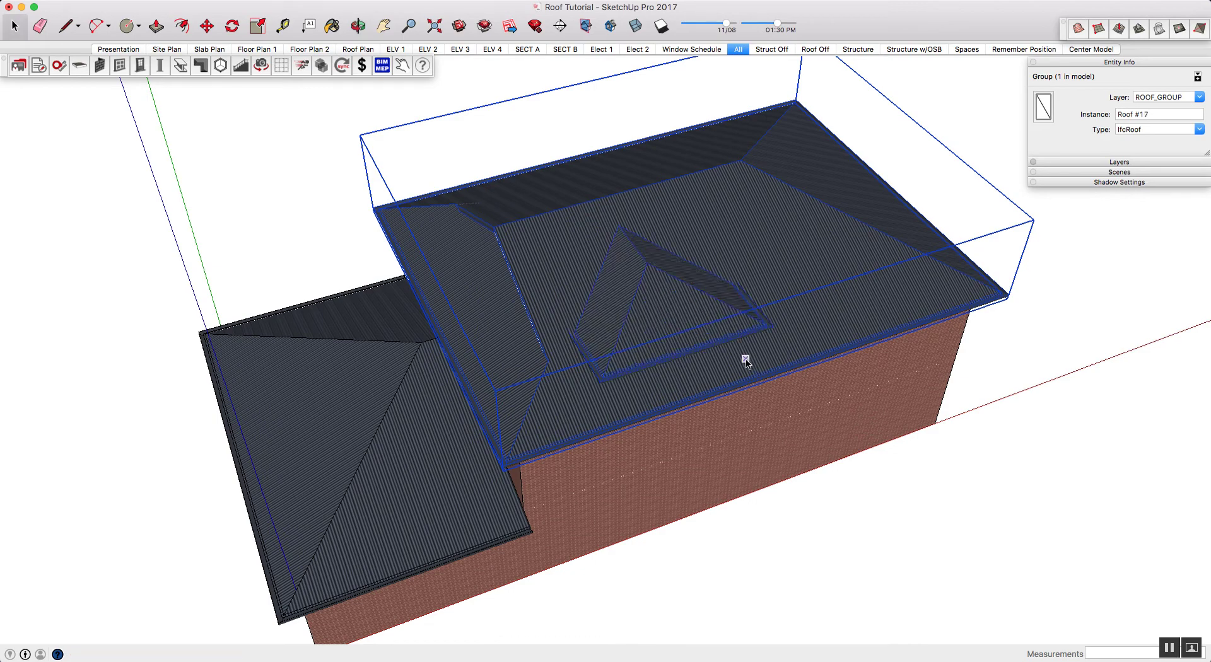
Orbit around the new dormer to a higher front view of the roof.
{"action": "scroll", "coordinate": [694, 334], "scroll_direction": "up", "scroll_amount": 5}
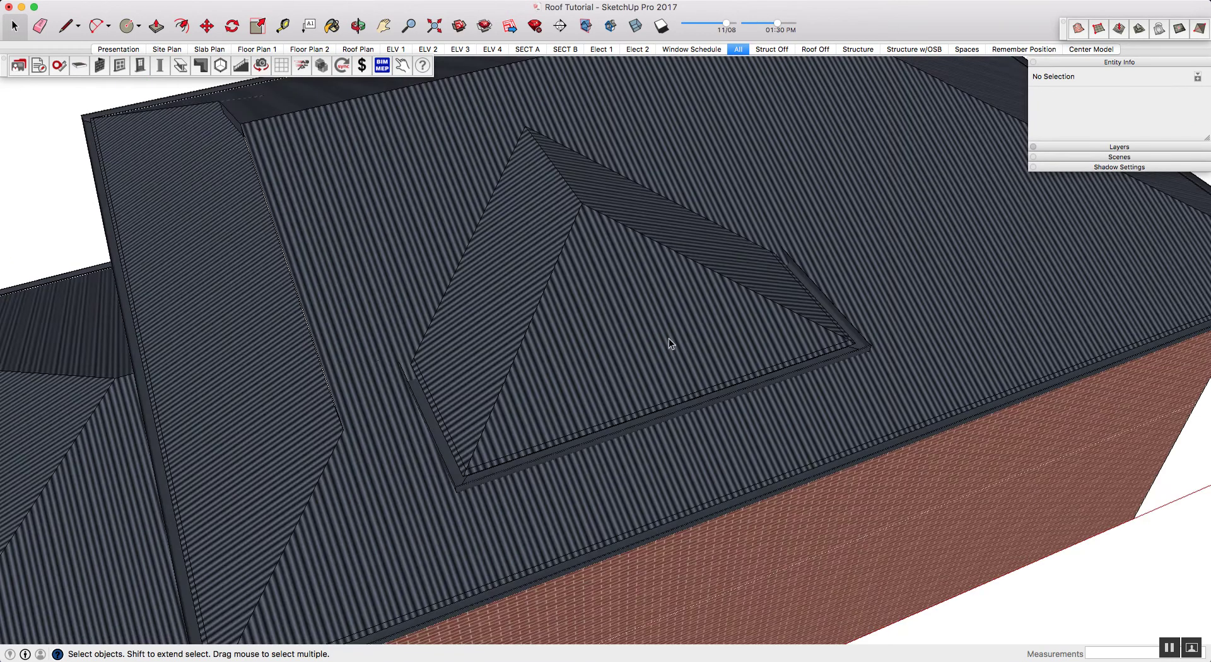
{"action": "middle_click_drag", "start_coordinate": [668, 338], "coordinate": [804, 167]}
{"action": "scroll", "coordinate": [662, 312], "scroll_direction": "down", "scroll_amount": 5}
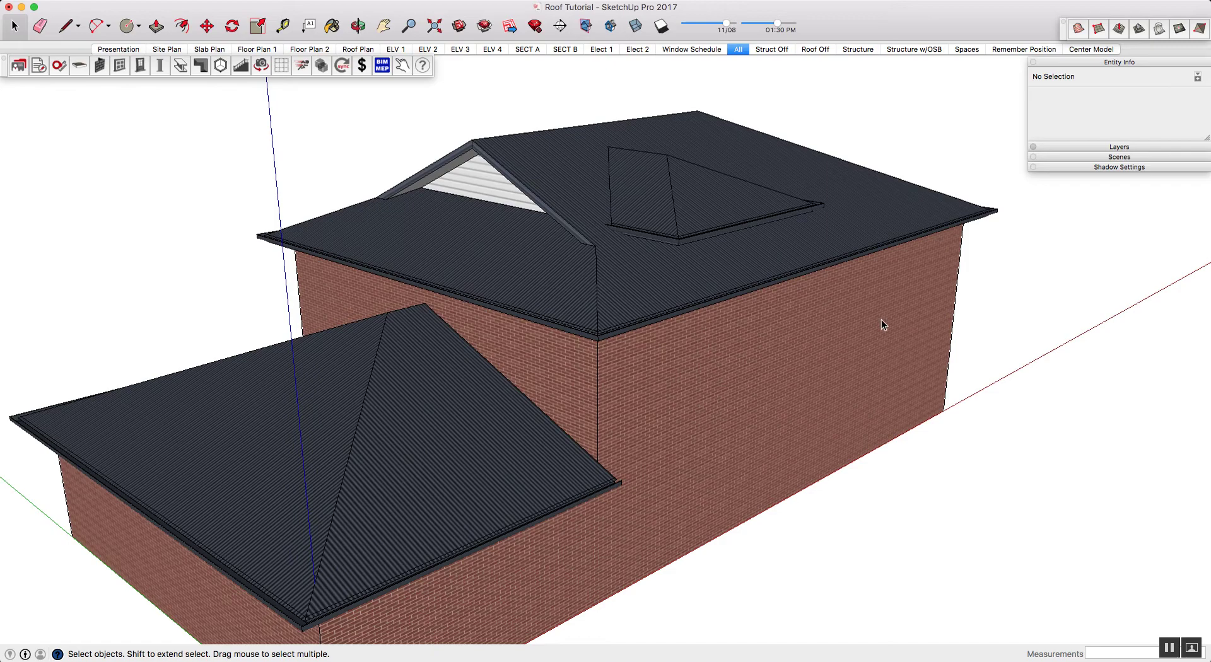
{"action": "middle_click_drag", "start_coordinate": [787, 181], "coordinate": [587, 292]}
Start a roof wing via Add Dormer, picking two base points on the main roof's far edge.
{"action": "scroll", "coordinate": [508, 335], "scroll_direction": "down", "scroll_amount": 3}
{"action": "scroll", "coordinate": [603, 324], "scroll_direction": "up", "scroll_amount": 5}
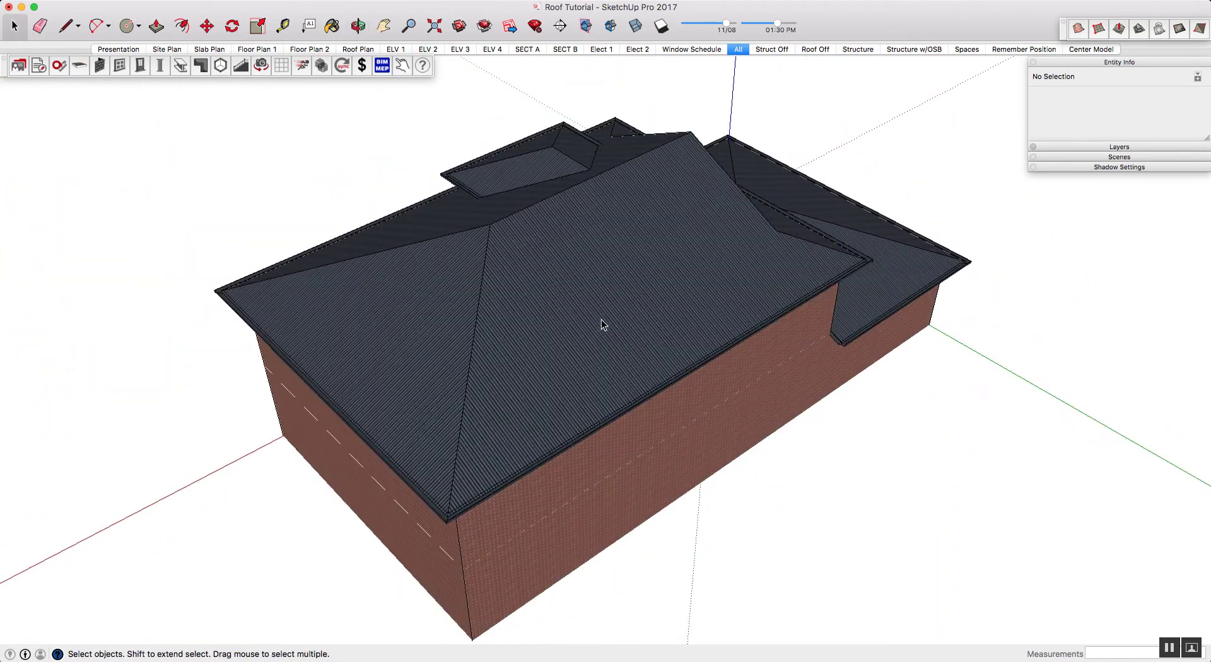
{"action": "right_click", "coordinate": [602, 324]}
{"action": "mouse_move", "coordinate": [687, 508]}
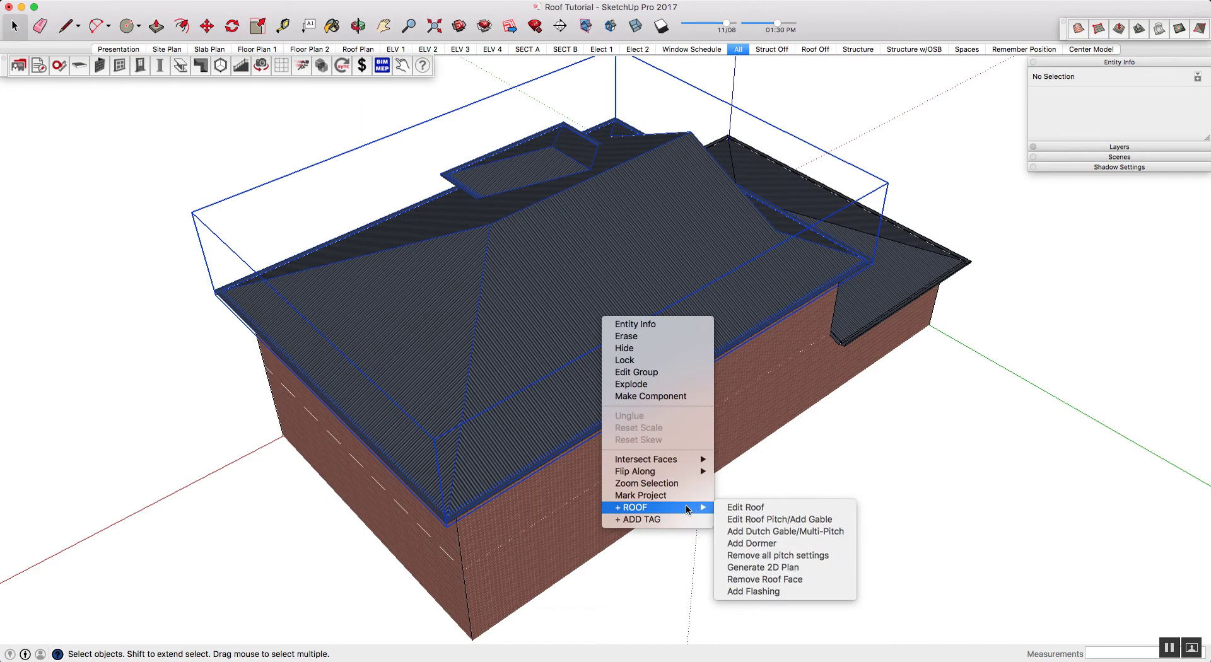
{"action": "left_click", "coordinate": [763, 543]}
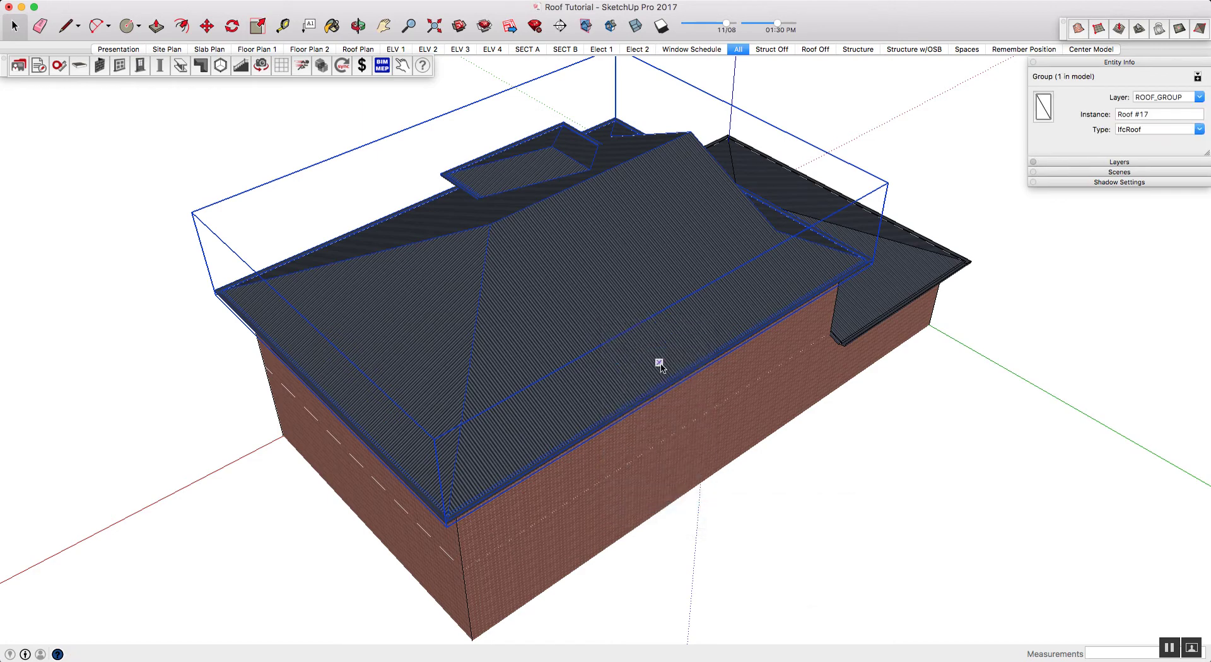
{"action": "middle_click_drag", "start_coordinate": [671, 351], "coordinate": [578, 376]}
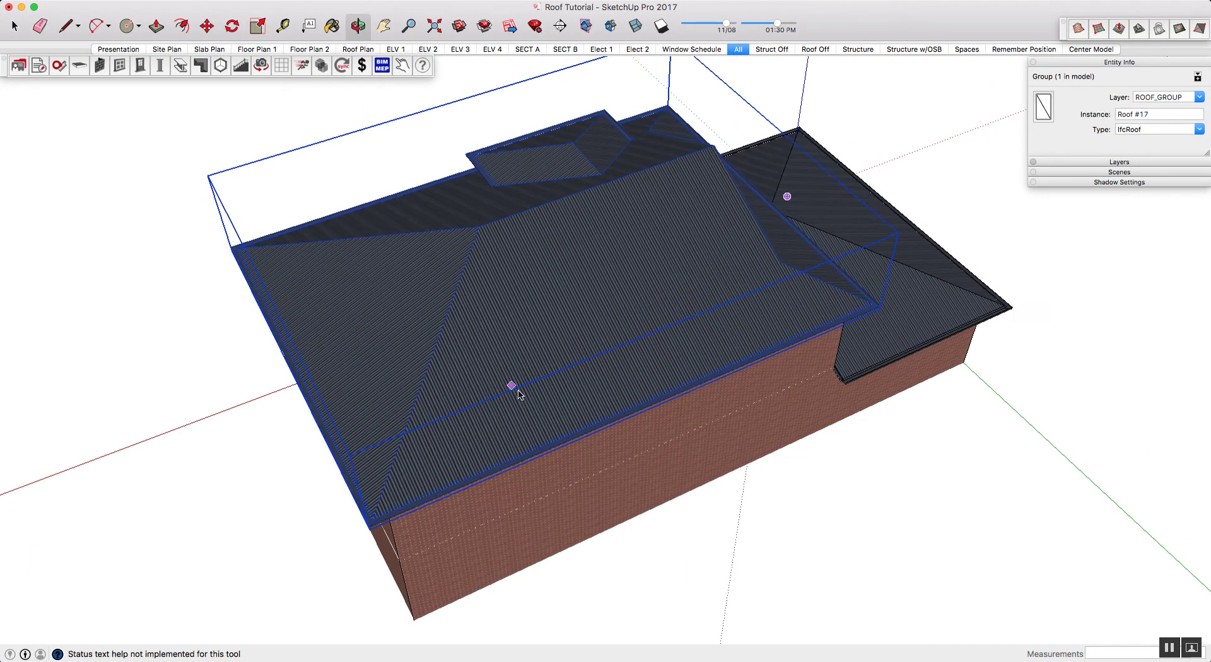
{"action": "left_click", "coordinate": [535, 376]}
{"action": "left_click", "coordinate": [711, 307]}
Set the wing's depth so the hipped projection extends past the wall, then deselect it.
{"action": "middle_click_drag", "start_coordinate": [819, 414], "coordinate": [1108, 415]}
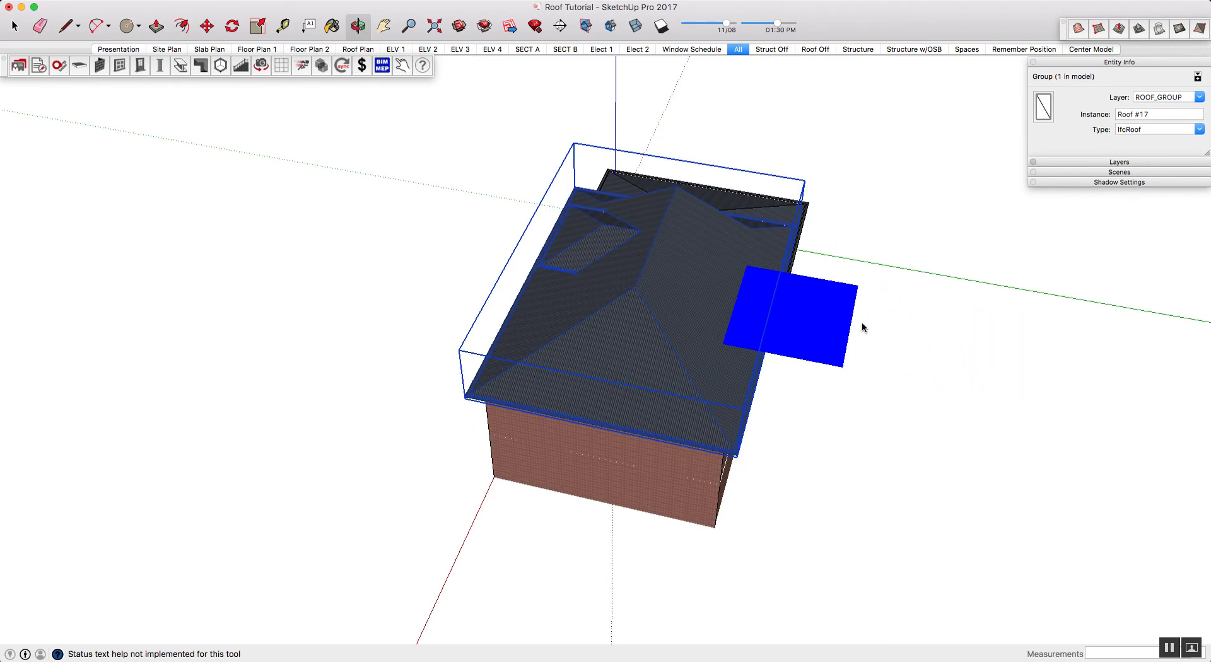
{"action": "left_click", "coordinate": [897, 428]}
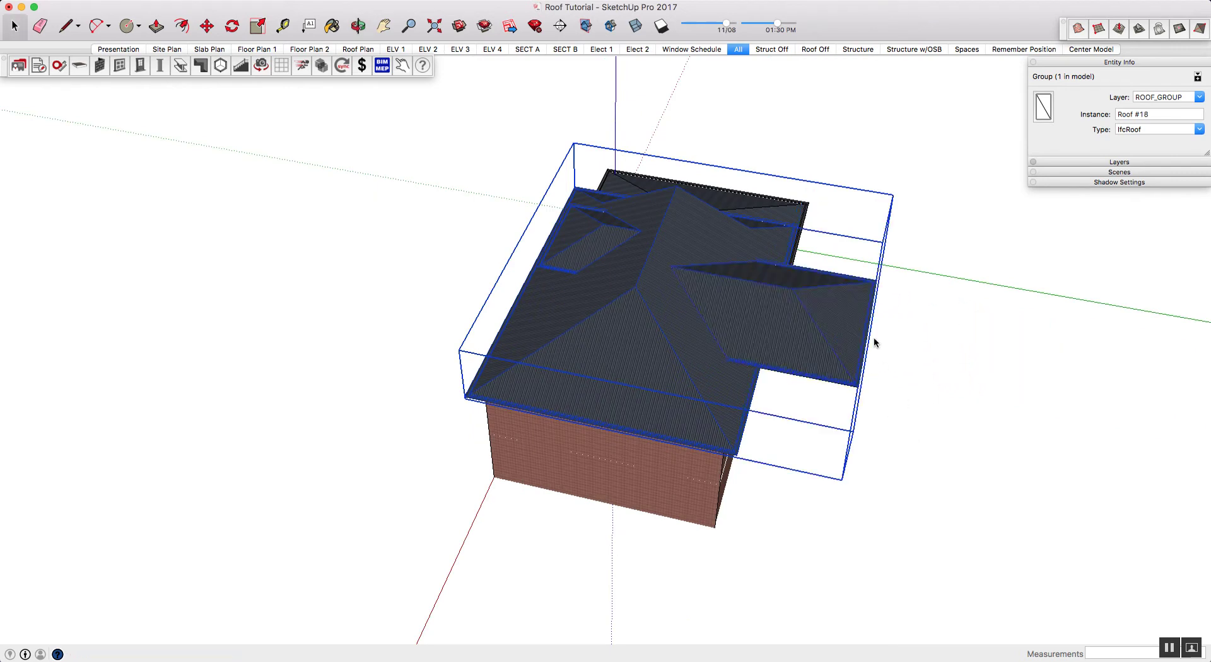
{"action": "left_click", "coordinate": [887, 410]}
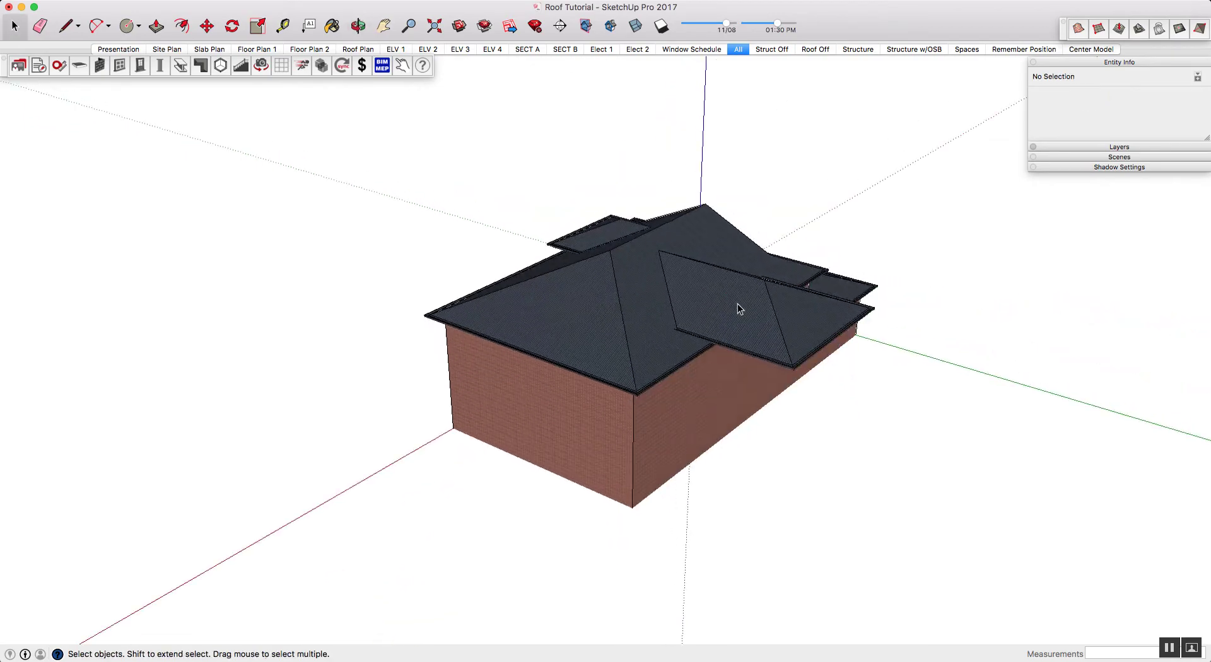
{"action": "scroll", "coordinate": [723, 324], "scroll_direction": "up", "scroll_amount": 5}
{"action": "middle_click_drag", "start_coordinate": [723, 324], "coordinate": [796, 389]}
{"action": "scroll", "coordinate": [796, 389], "scroll_direction": "down", "scroll_amount": 3}
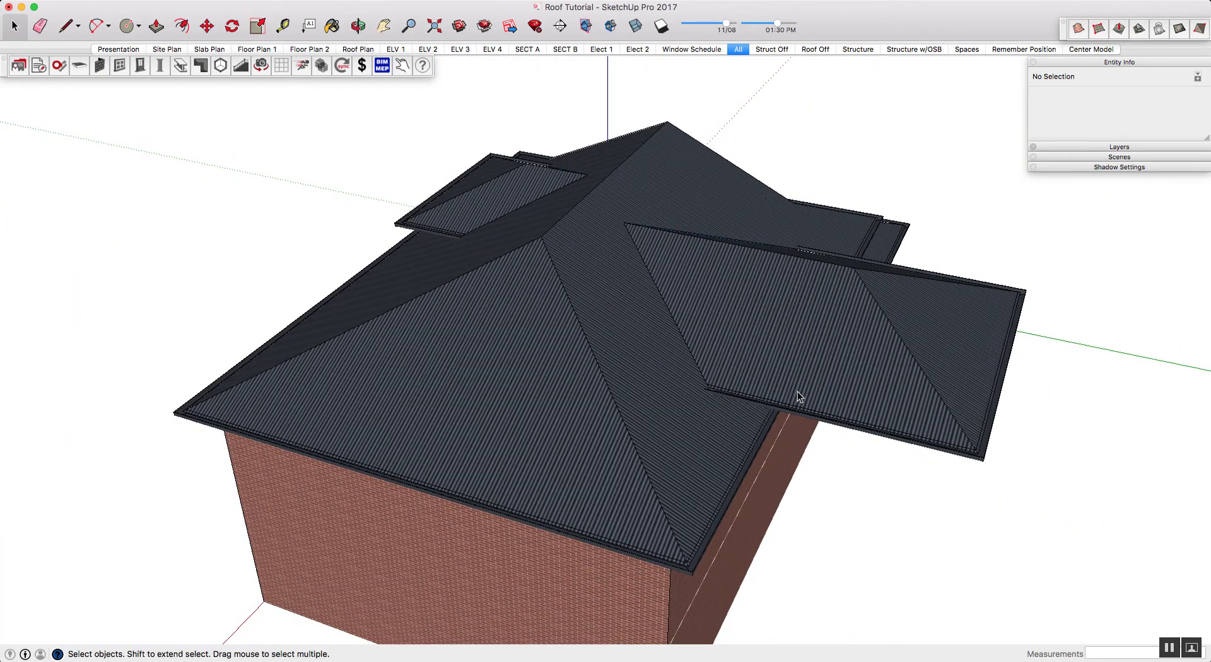
{"action": "middle_click_drag", "start_coordinate": [676, 241], "coordinate": [922, 203]}
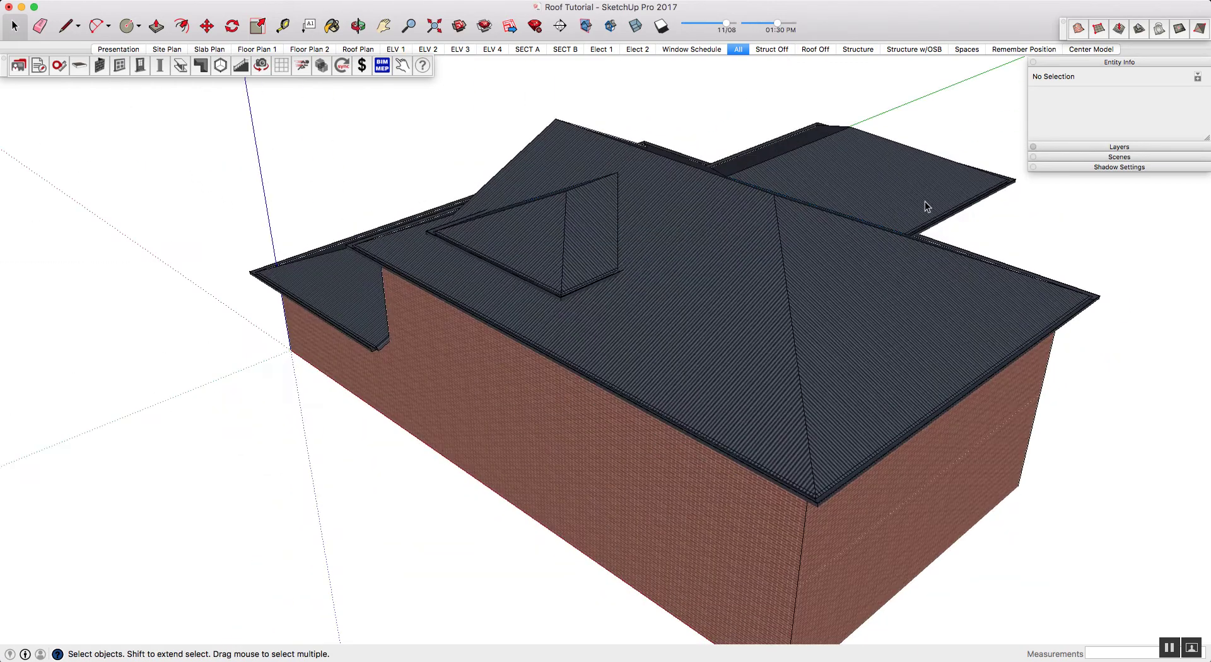
{"action": "middle_click_drag", "start_coordinate": [449, 277], "coordinate": [846, 276]}
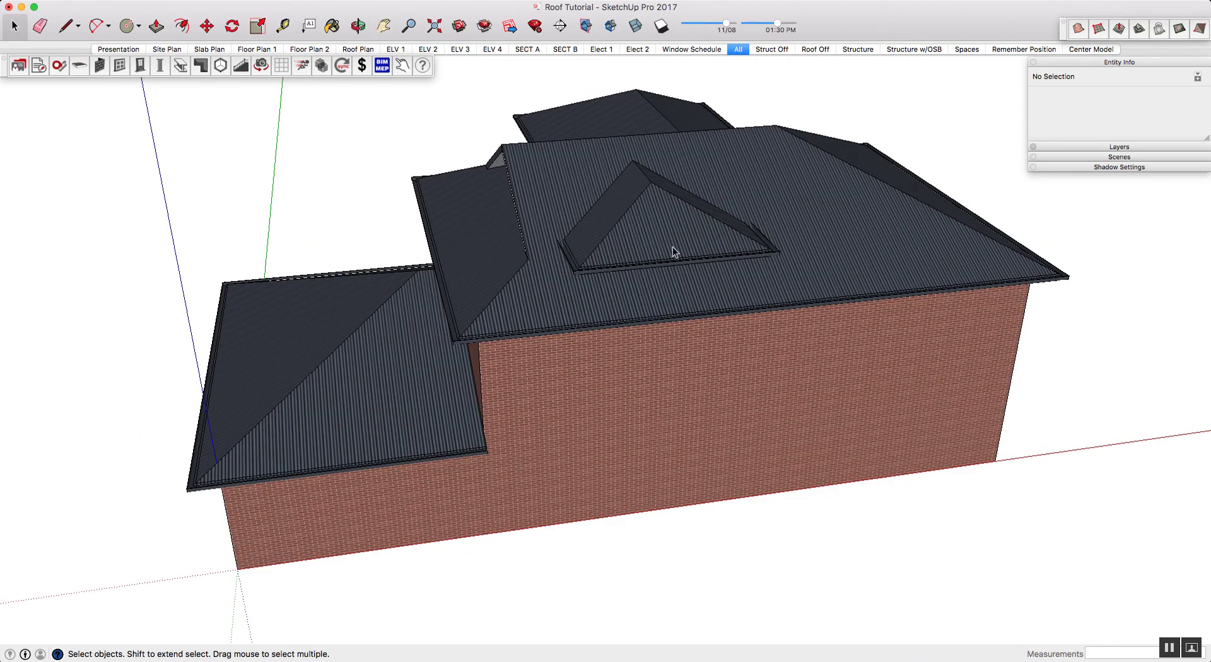
{"action": "middle_click_drag", "start_coordinate": [673, 252], "coordinate": [732, 220]}
{"action": "left_click", "coordinate": [732, 221]}
{"action": "key", "text": "Delete"}
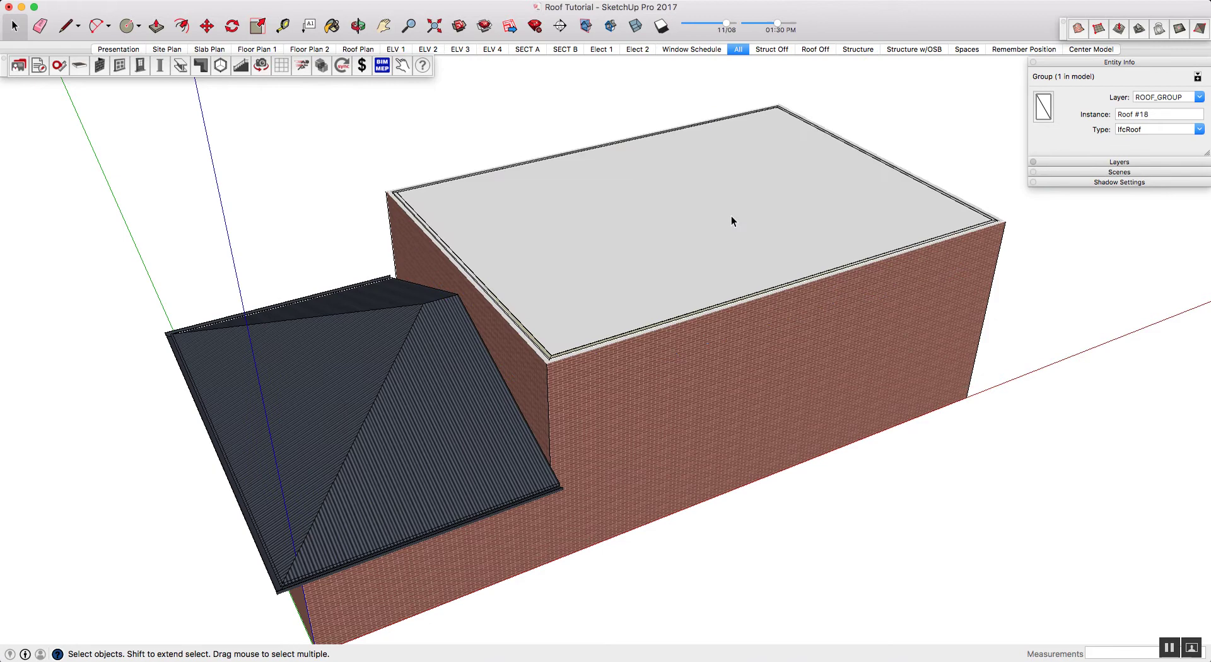
{"action": "left_click", "coordinate": [734, 218]}
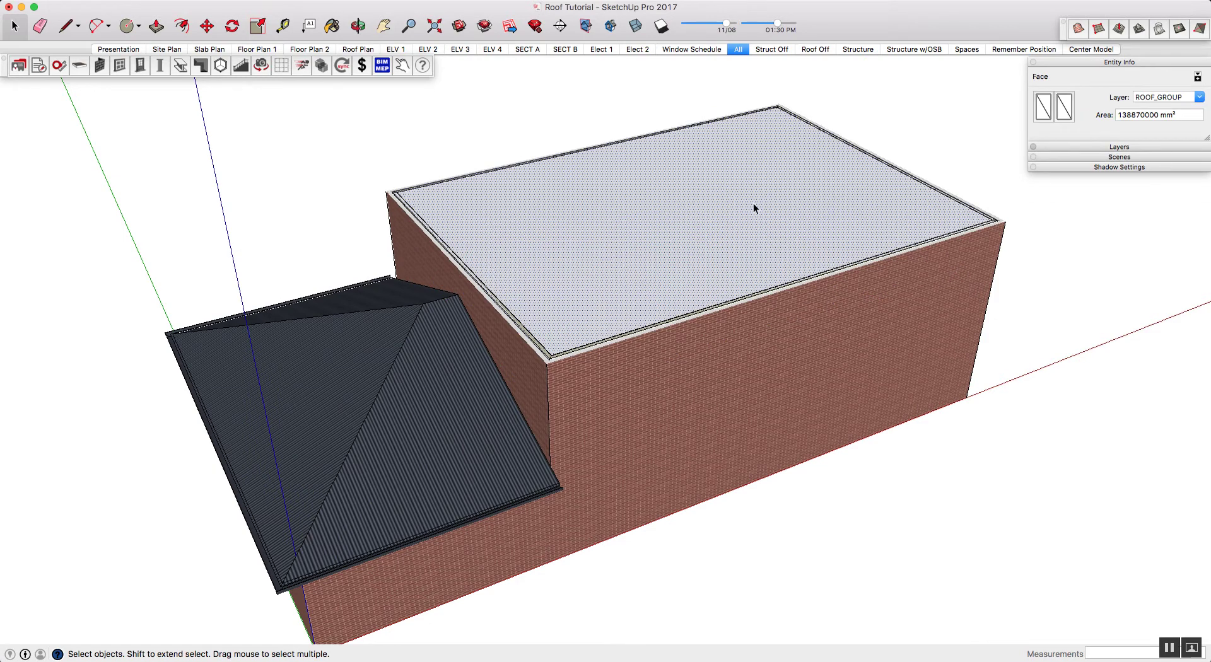
{"action": "key", "text": "super+z"}
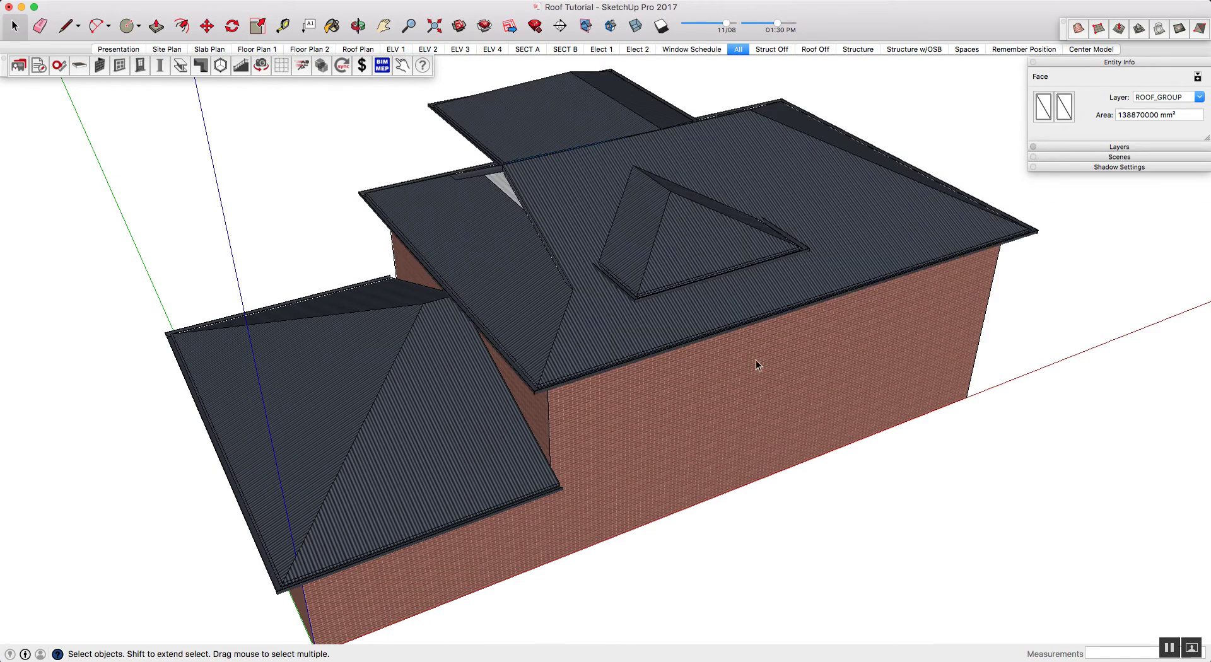
{"action": "middle_click_drag", "start_coordinate": [756, 361], "coordinate": [721, 340]}
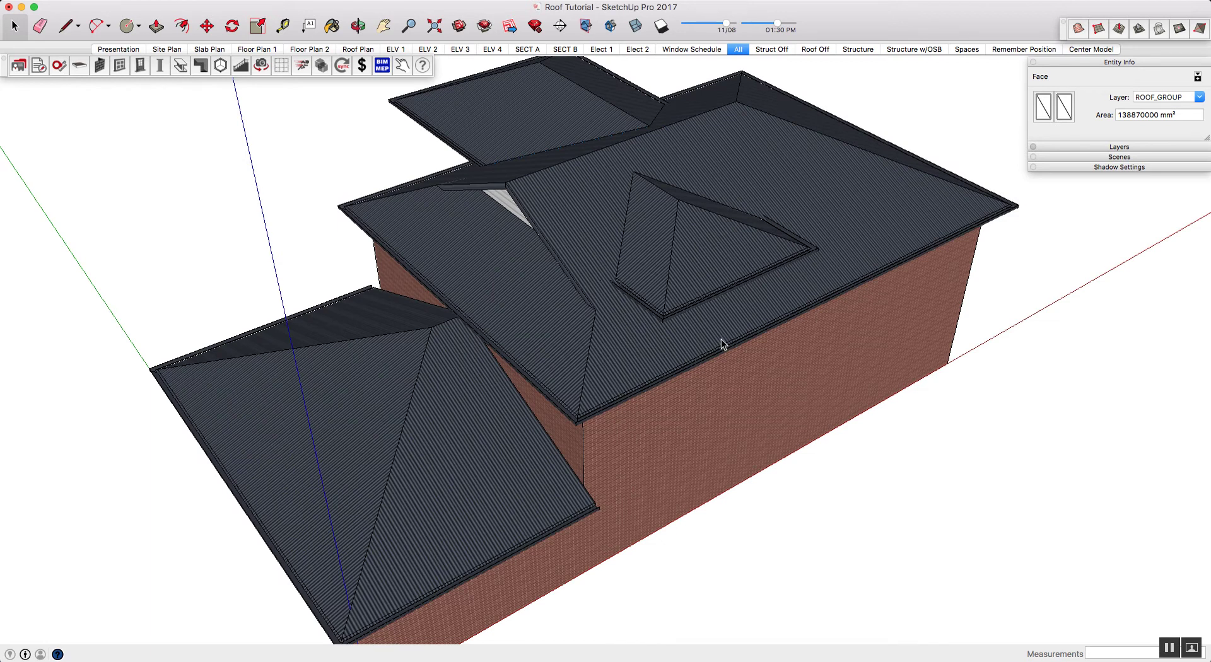
Start a 2D roof plan of Roof #18 with a 1000mm offset in the Roof Plan dialog.
{"action": "middle_click_drag", "start_coordinate": [711, 332], "coordinate": [719, 268]}
{"action": "right_click", "coordinate": [712, 249]}
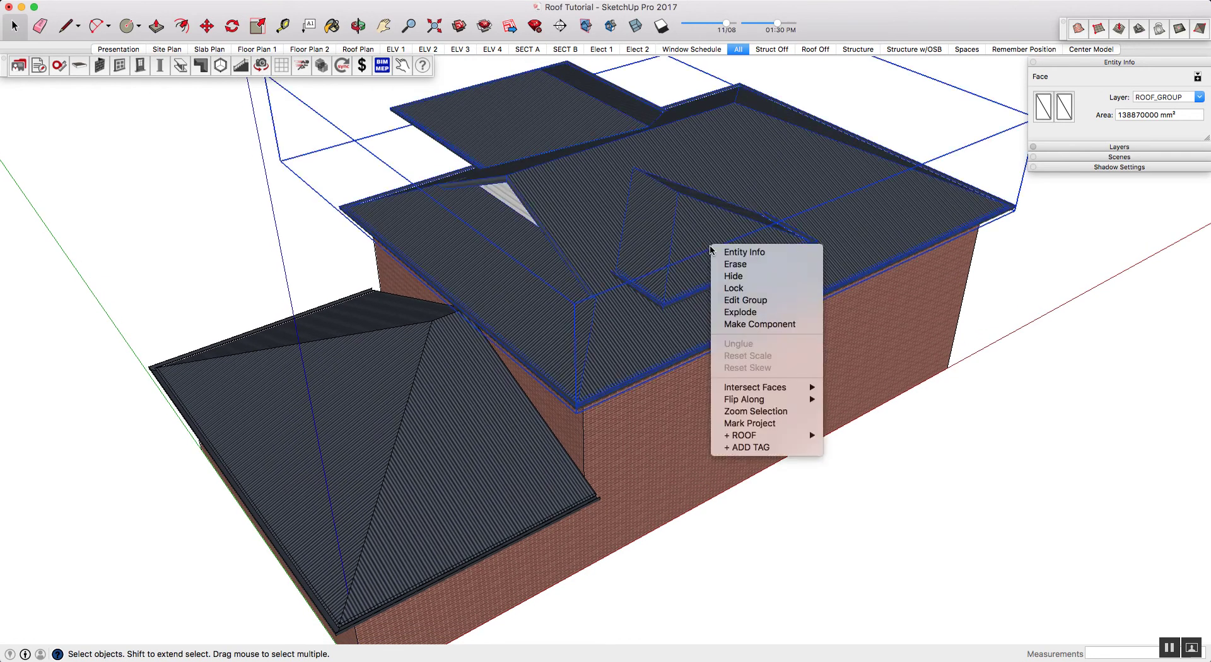
{"action": "mouse_move", "coordinate": [765, 436]}
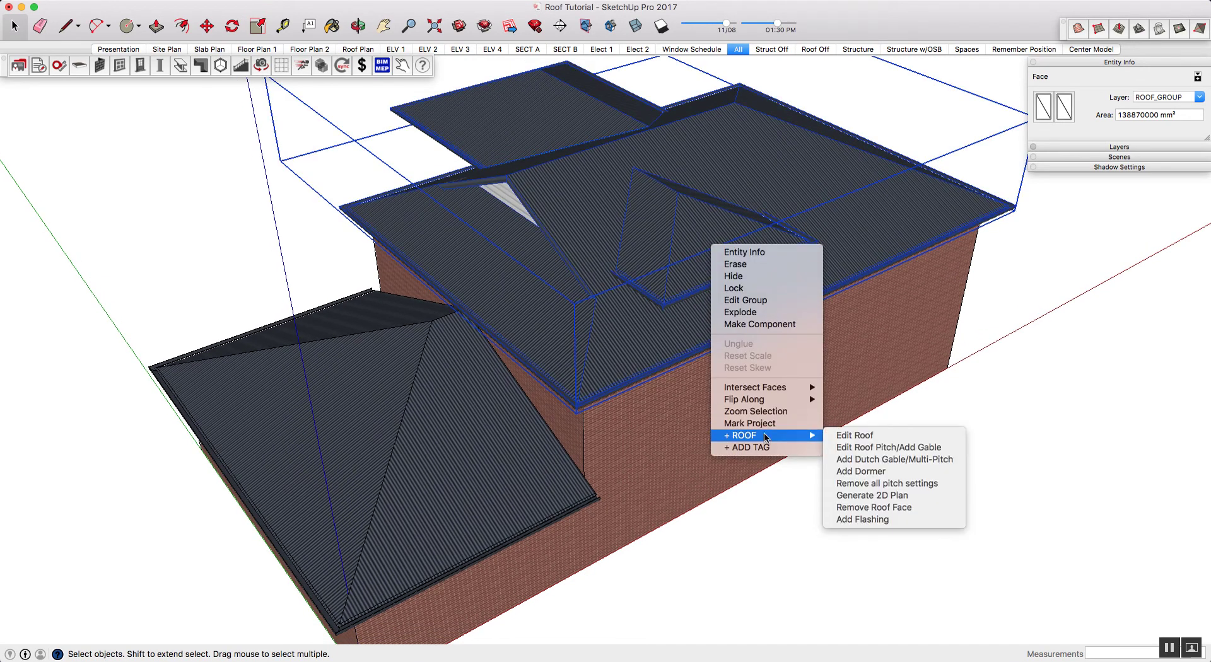
{"action": "left_click", "coordinate": [879, 496]}
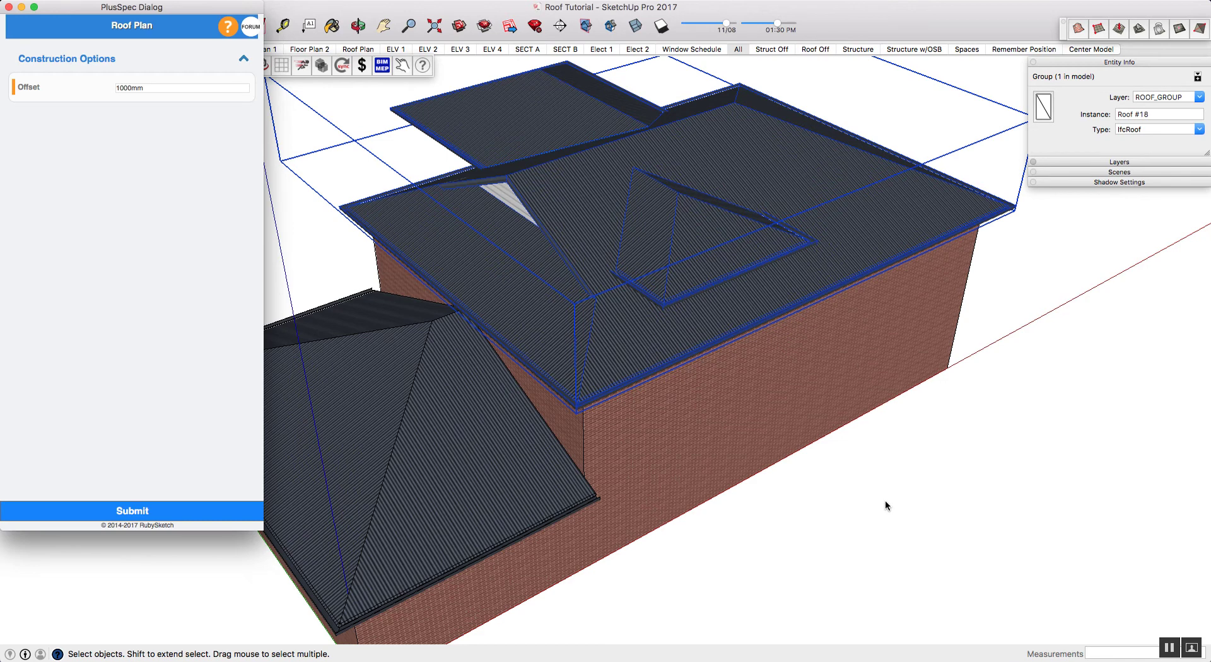
{"action": "middle_click_drag", "start_coordinate": [589, 334], "coordinate": [674, 283]}
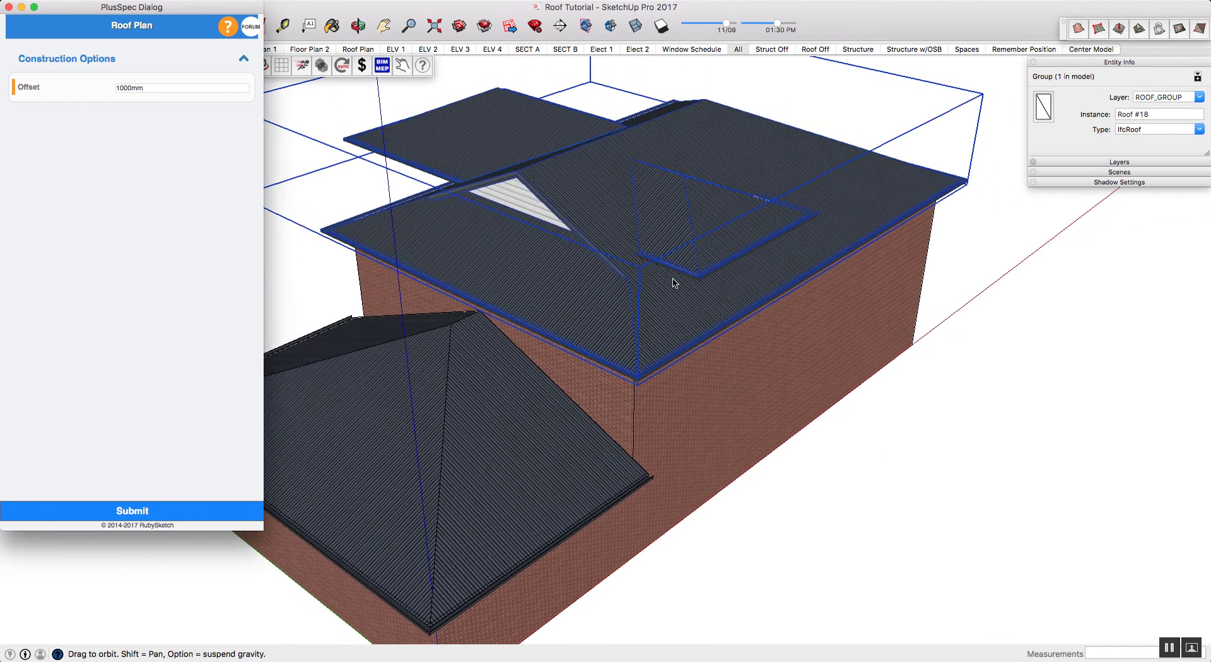
{"action": "scroll", "coordinate": [673, 282], "scroll_direction": "down", "scroll_amount": 4}
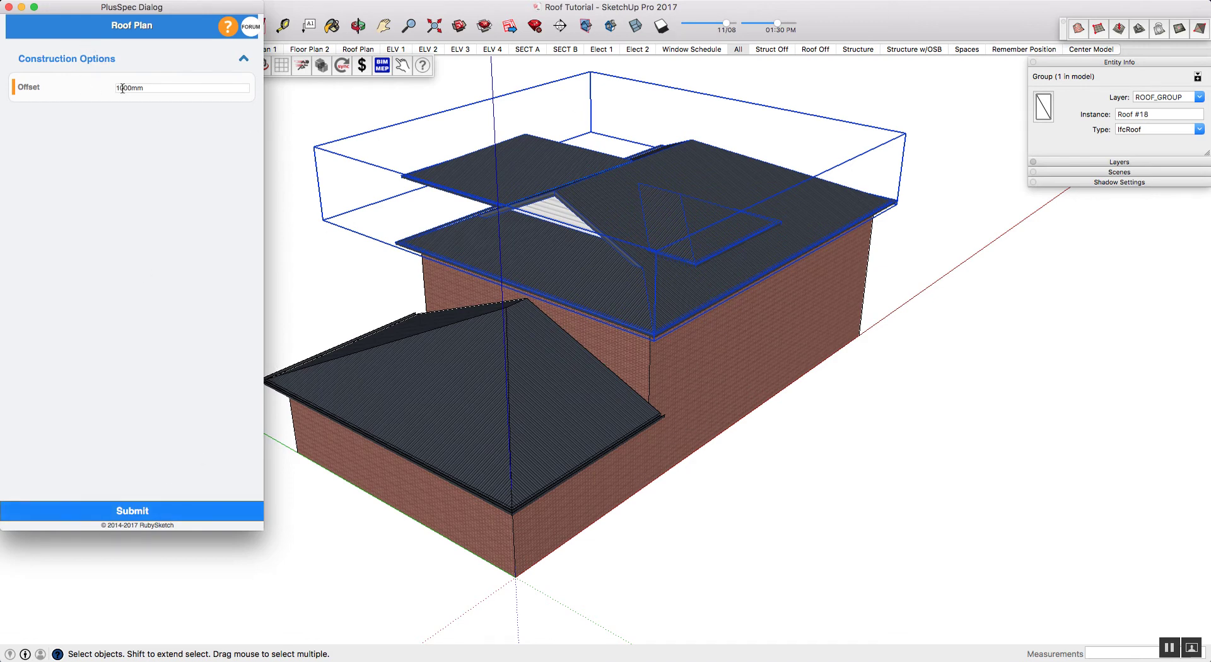
Confirm the PlusSpec roof plan with a 1000mm offset, generating the dashed 2D outline.
{"action": "left_click", "coordinate": [133, 511]}
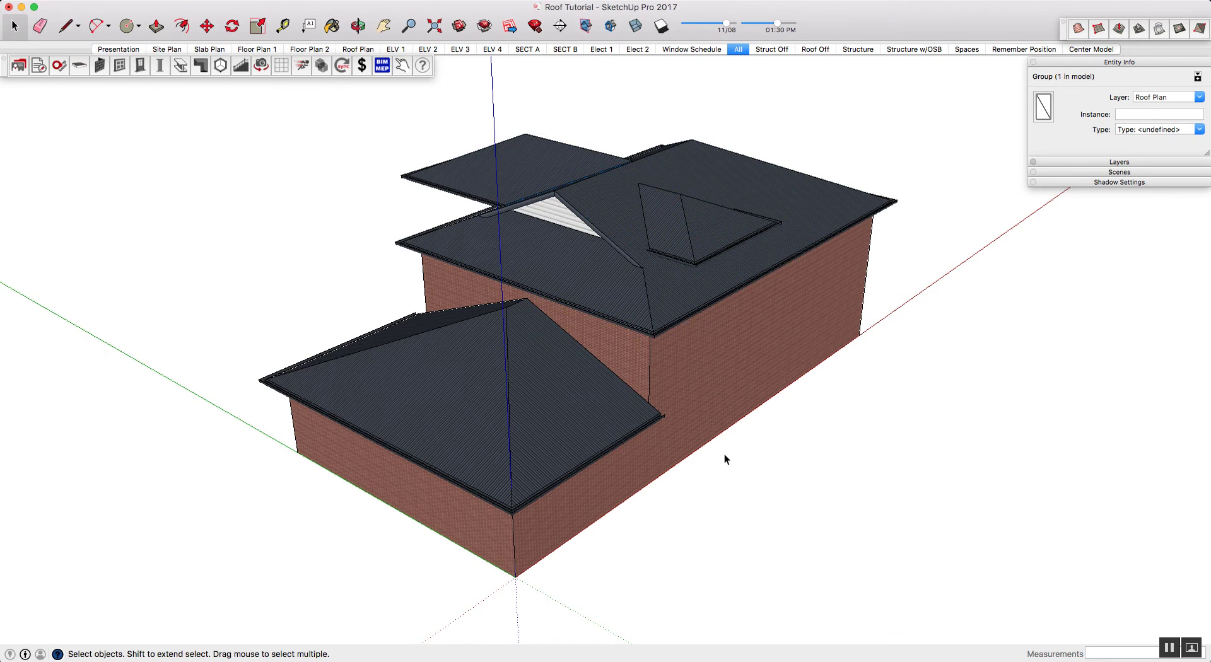